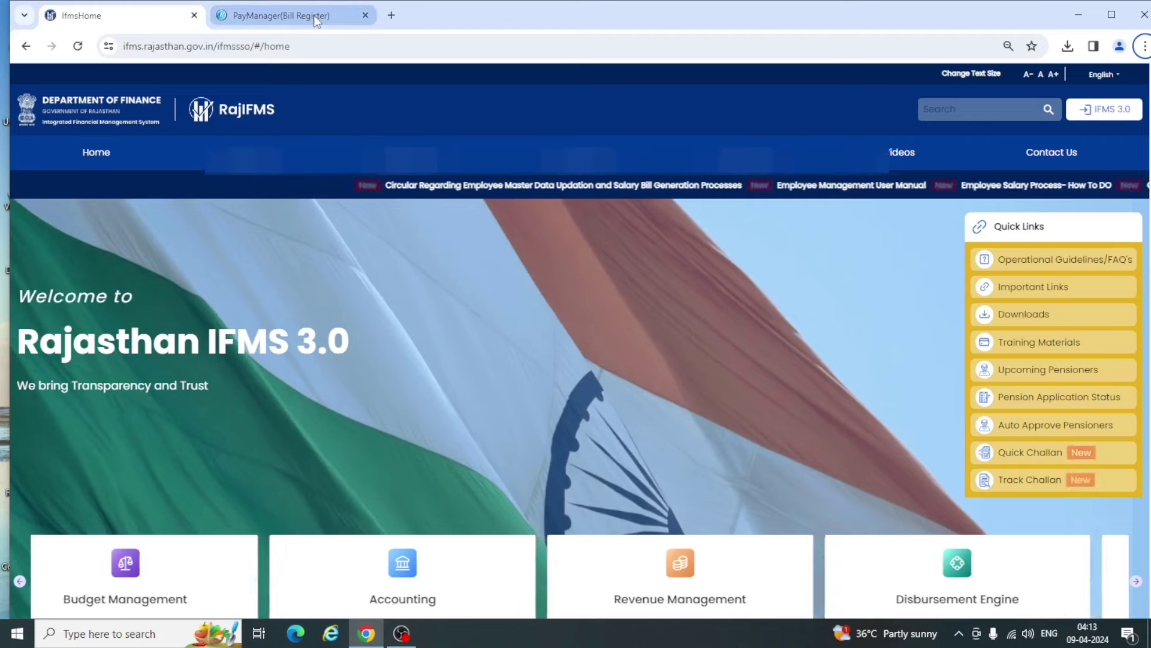
Switch to PayManager and open the Bill Allocation form under Bill No Allocation.
mouse_move(314, 16)
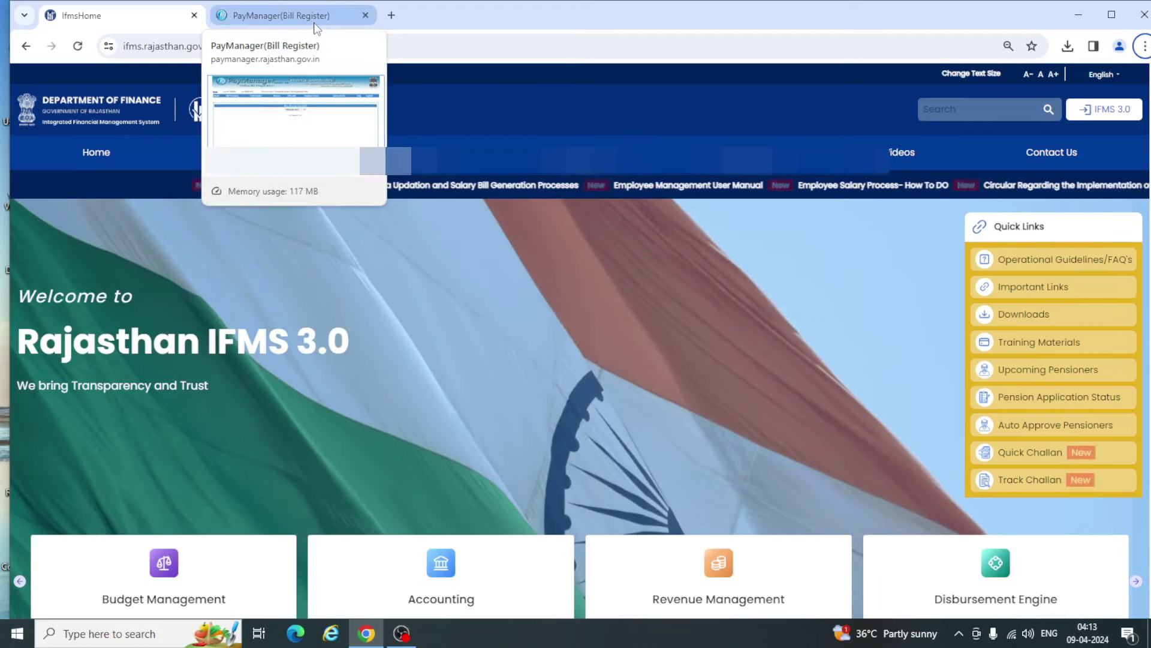
left_click(312, 24)
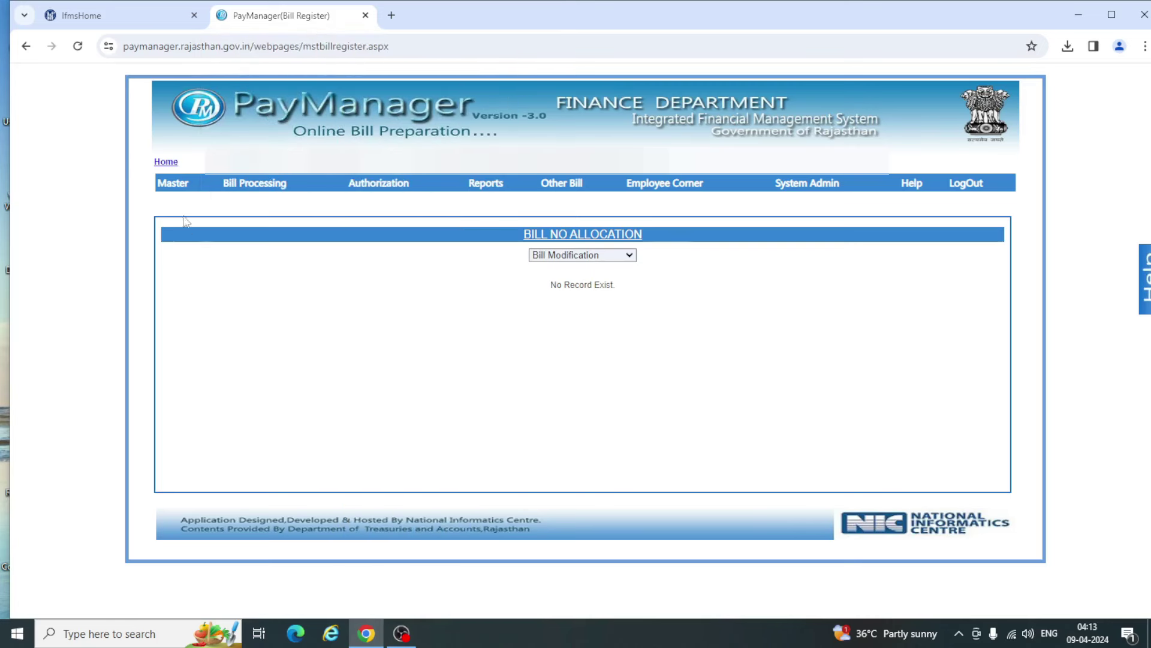
mouse_move(238, 189)
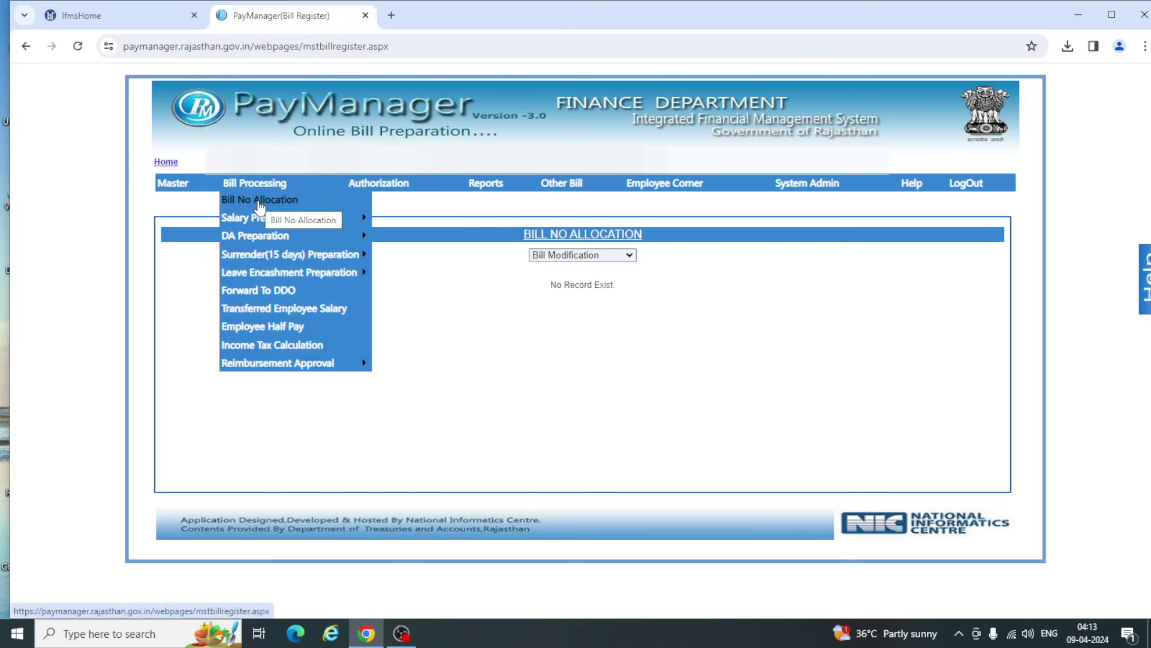
left_click(259, 207)
left_click(572, 257)
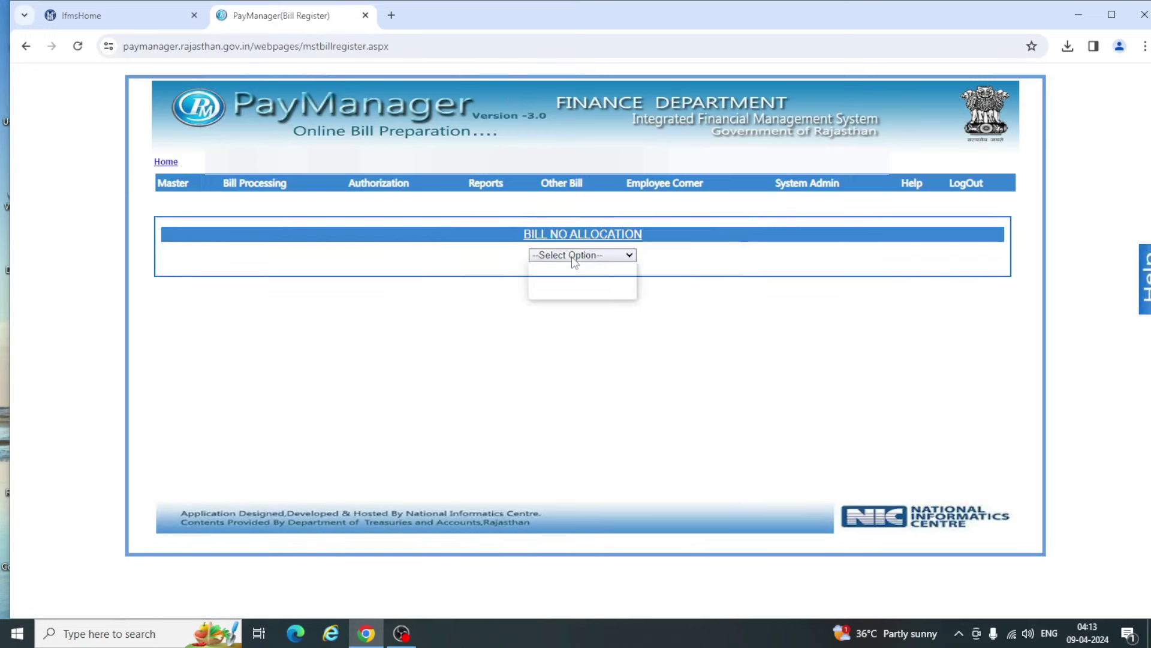
left_click(558, 280)
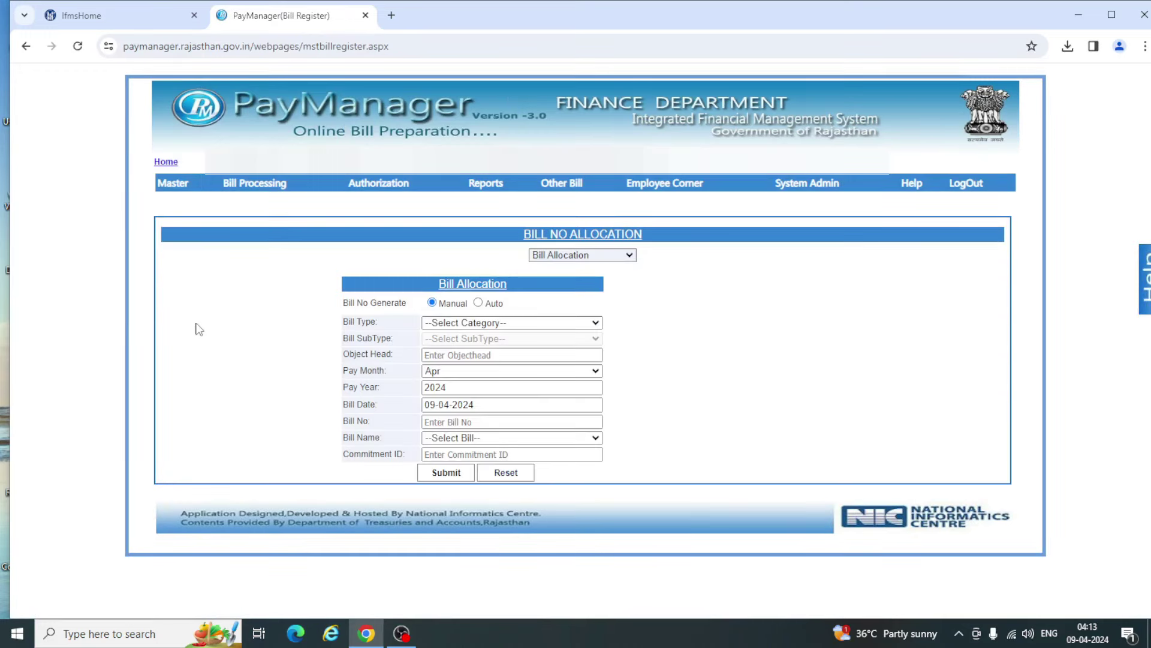
Fill in the bill allocation with type Surrender Bill(15 days), object head 01, bill date 09/04/2024 and bill number 01.
left_click(473, 324)
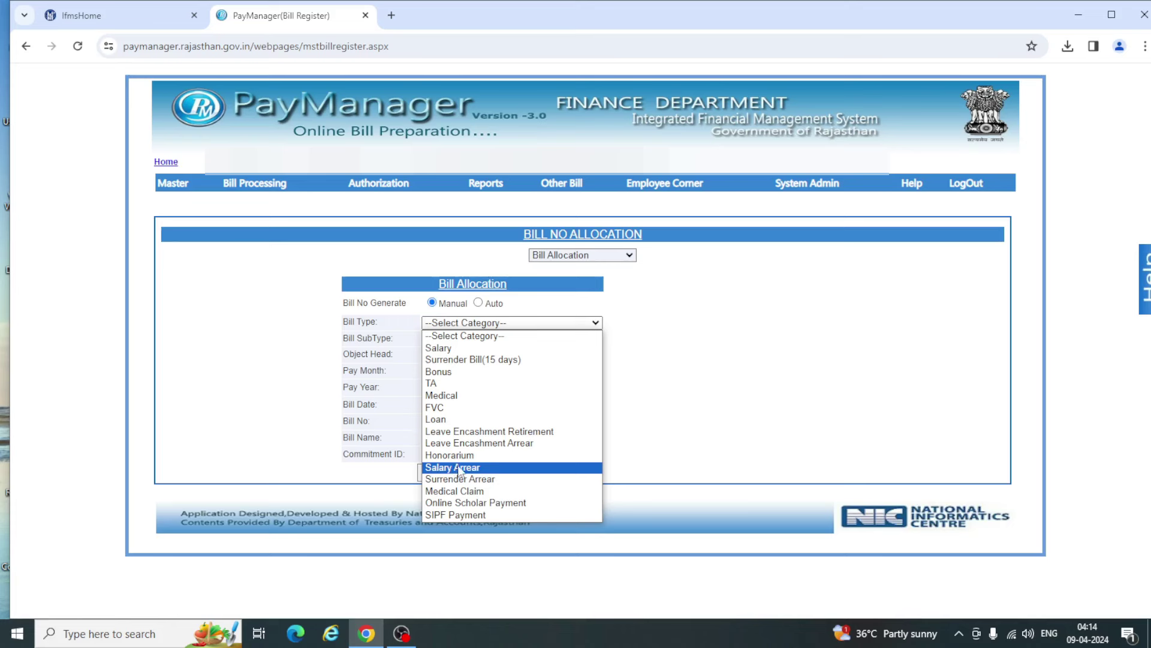
left_click(463, 359)
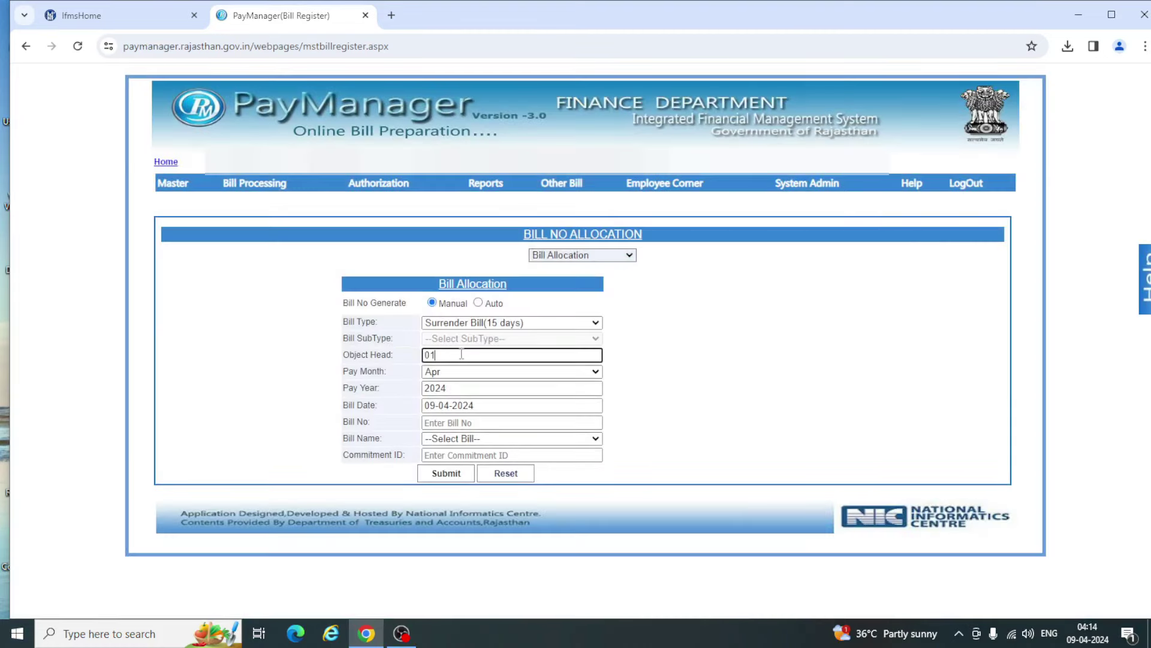
left_click(471, 405)
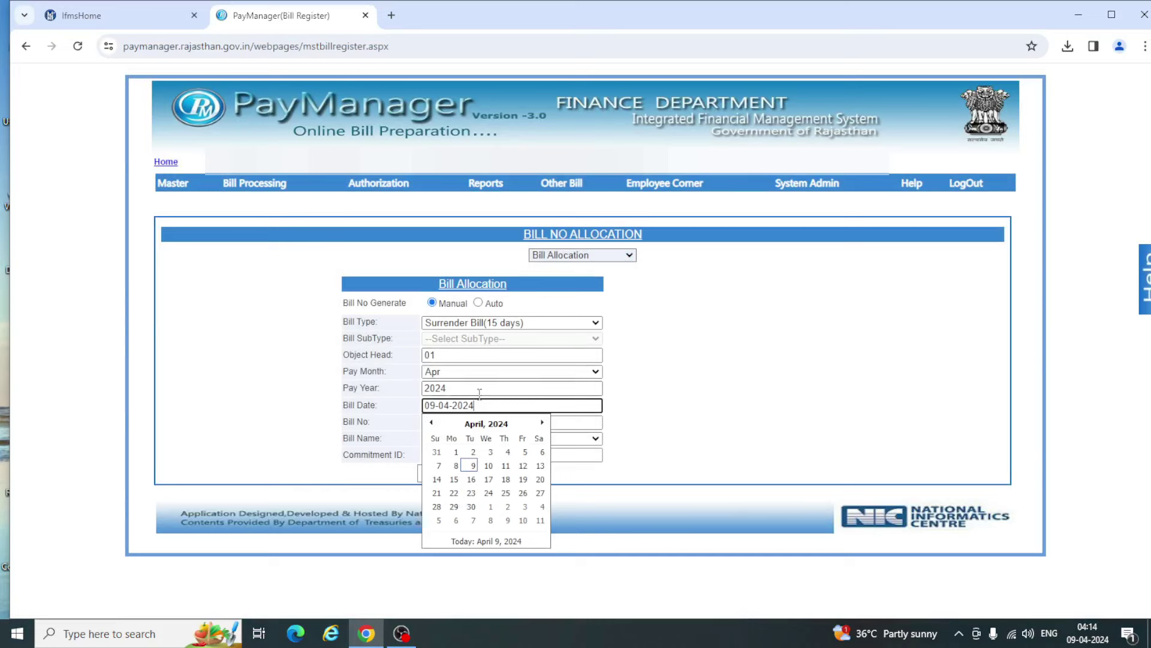
left_click(472, 466)
left_click(468, 422)
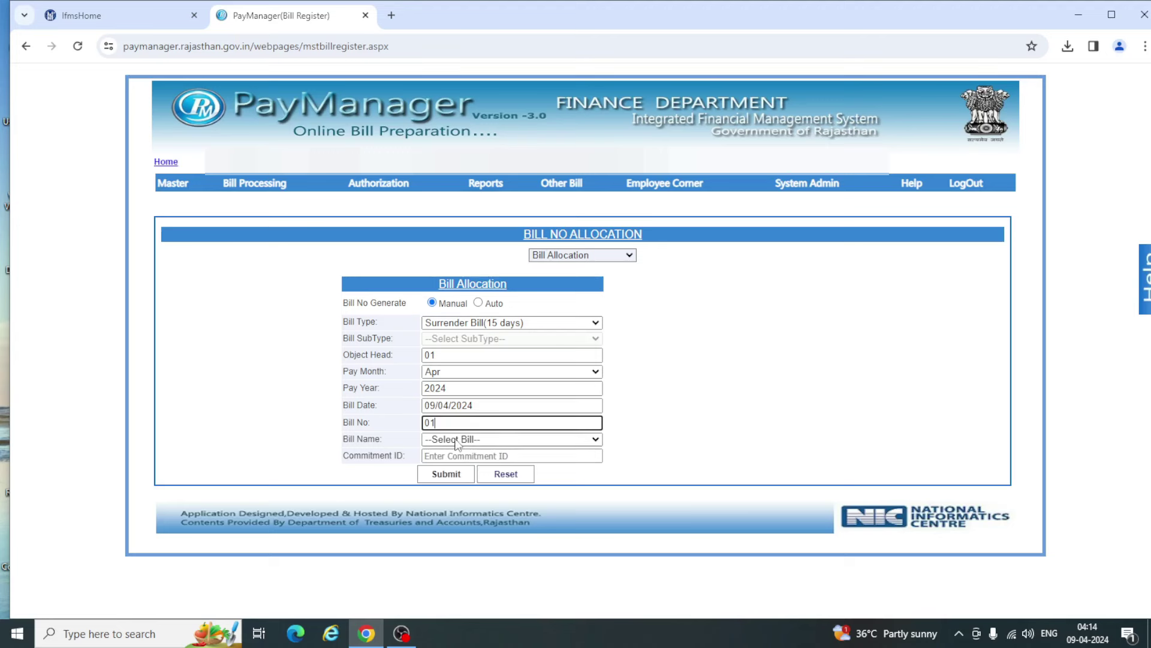
Set the bill name to PLAN and submit the bill allocation.
left_click(458, 439)
scroll(463, 372, "down", 1)
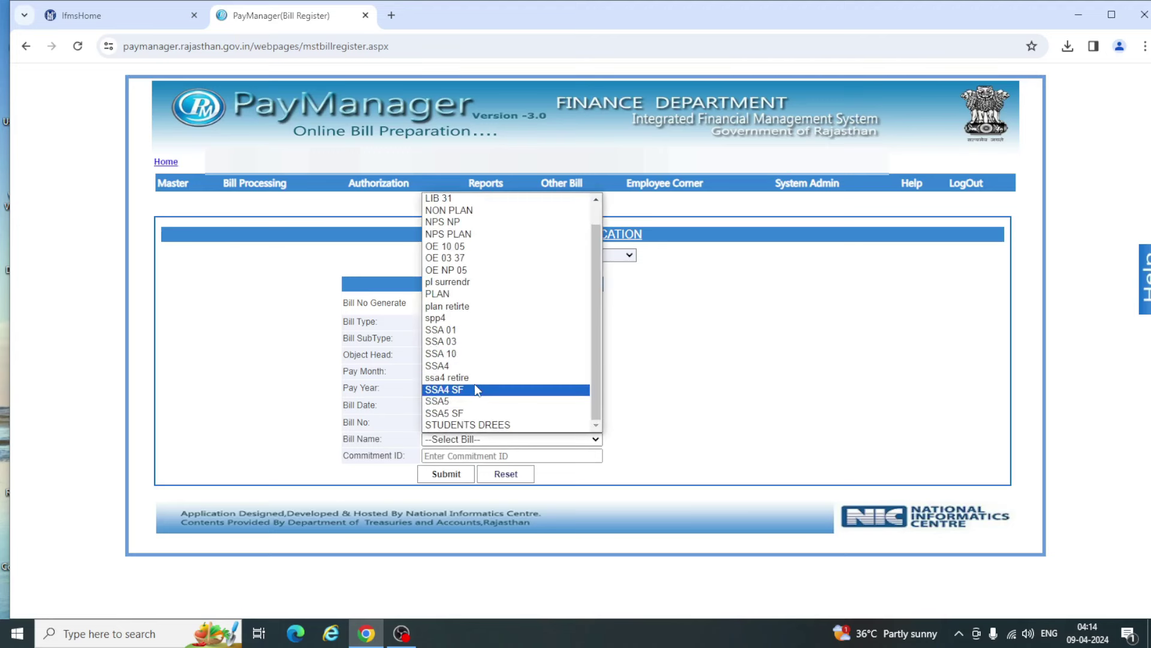
scroll(462, 408, "up", 1)
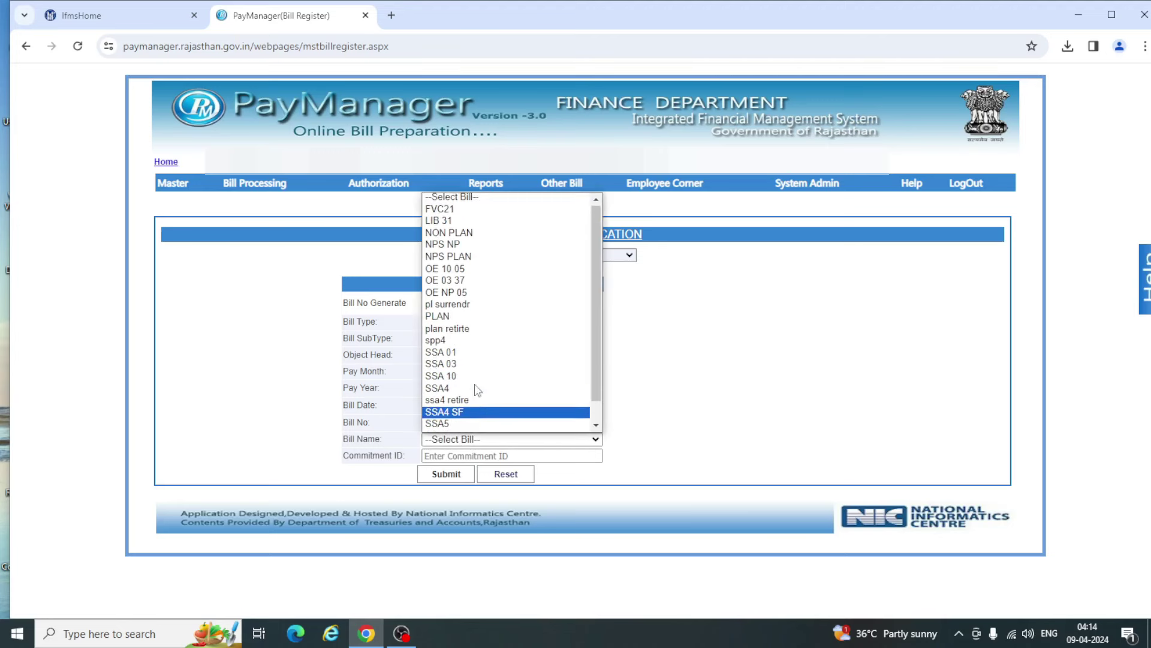
left_click(443, 319)
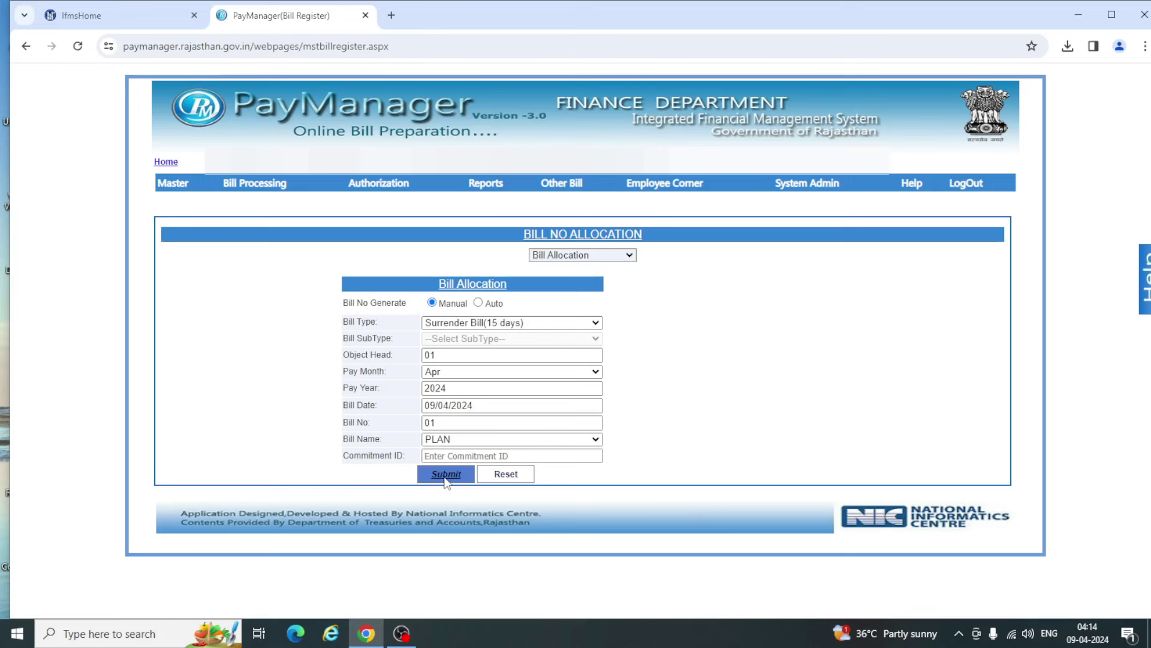
left_click(445, 475)
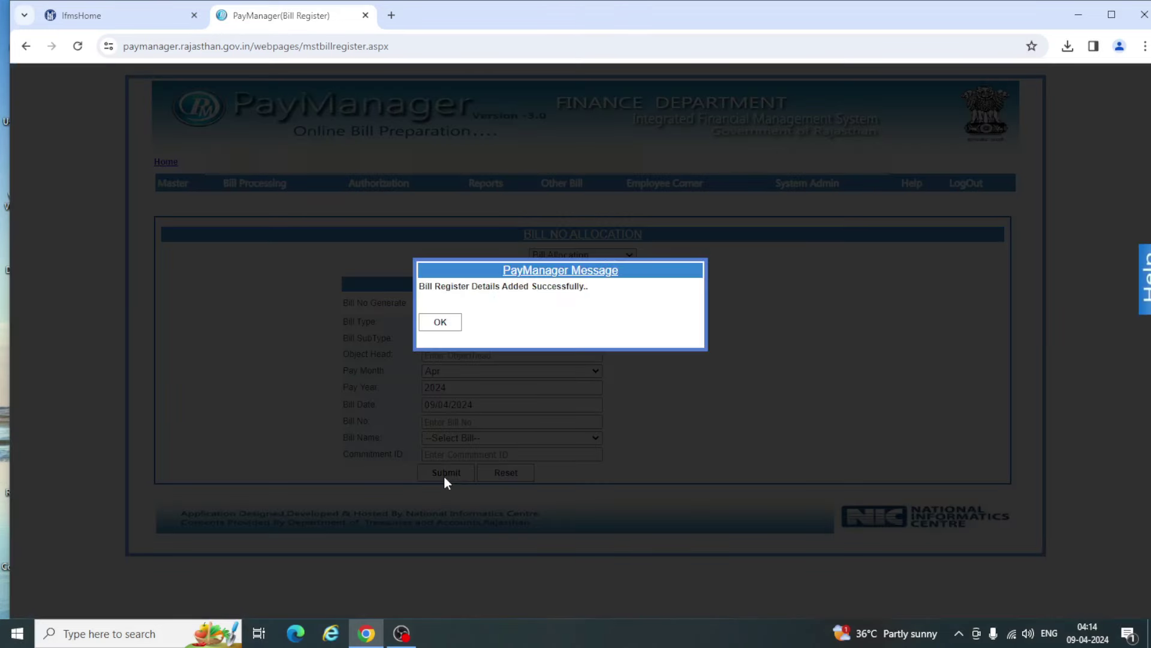
left_click(441, 323)
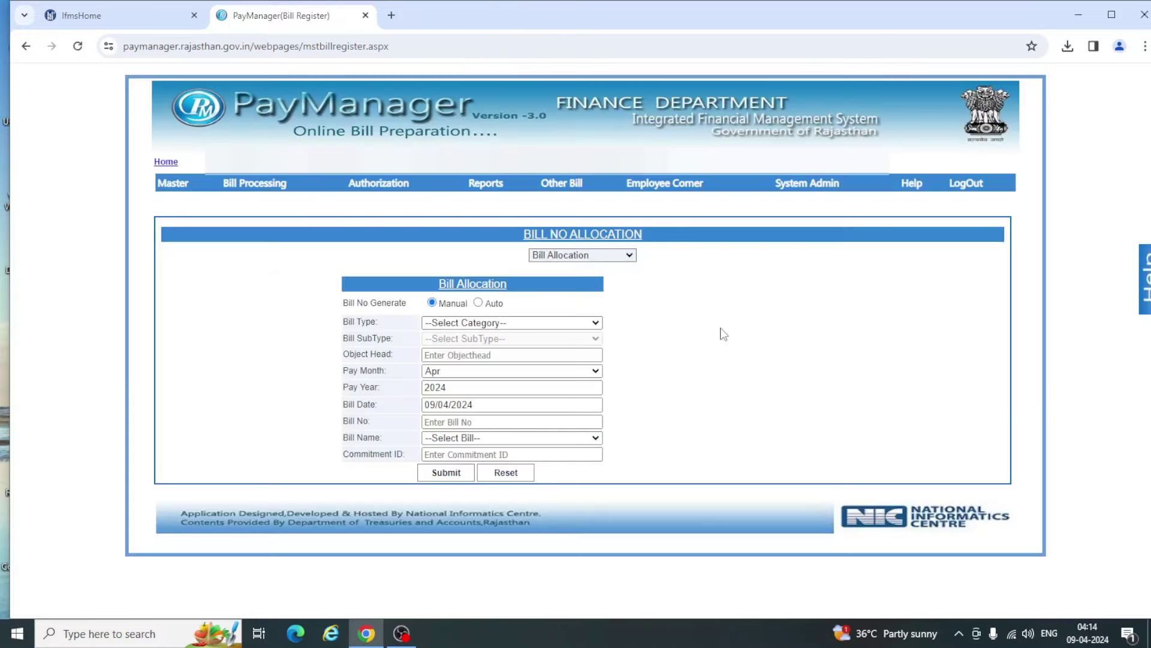
Open the Surrender(15Days) page for preparing the surrender bill.
mouse_move(255, 190)
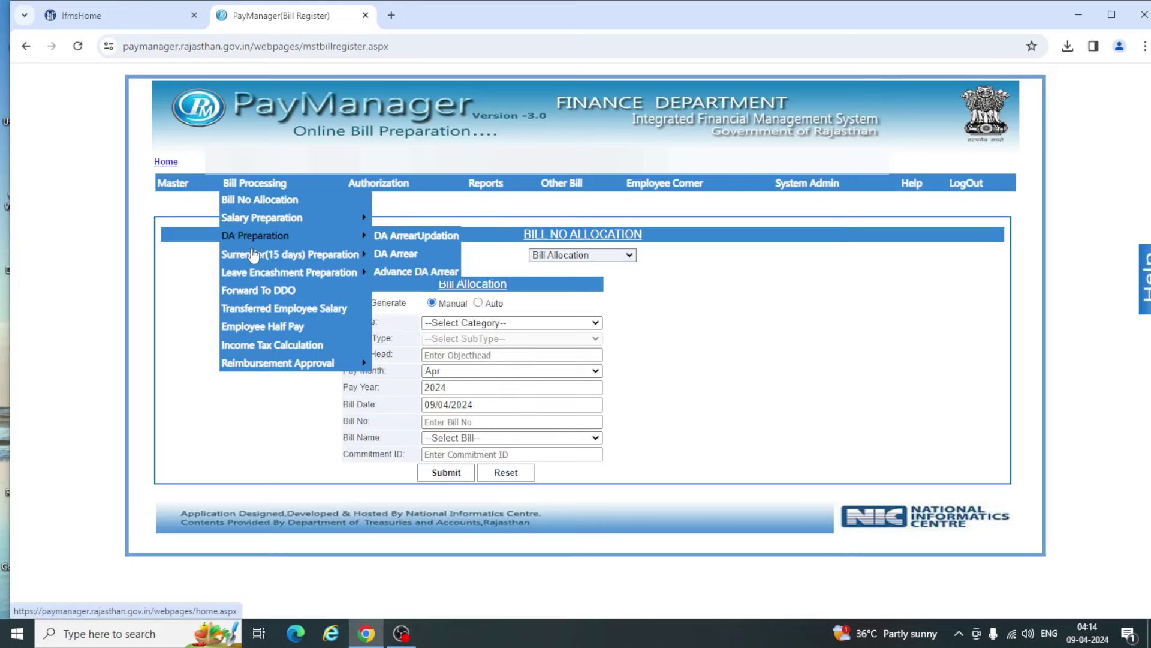
mouse_move(252, 258)
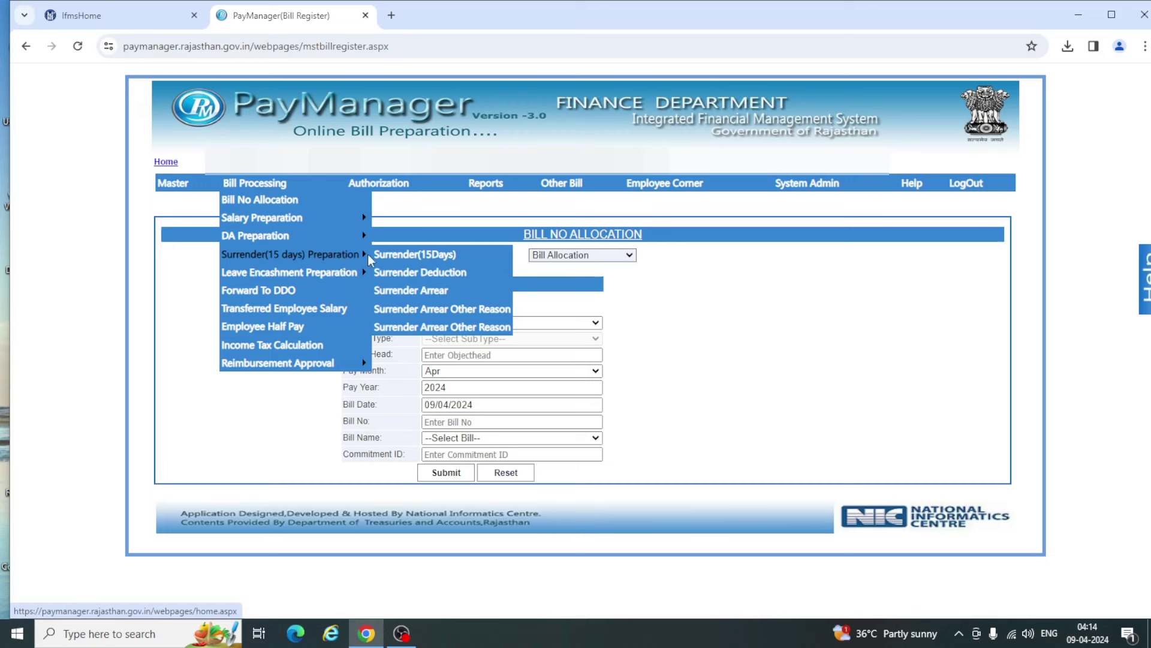
left_click(430, 257)
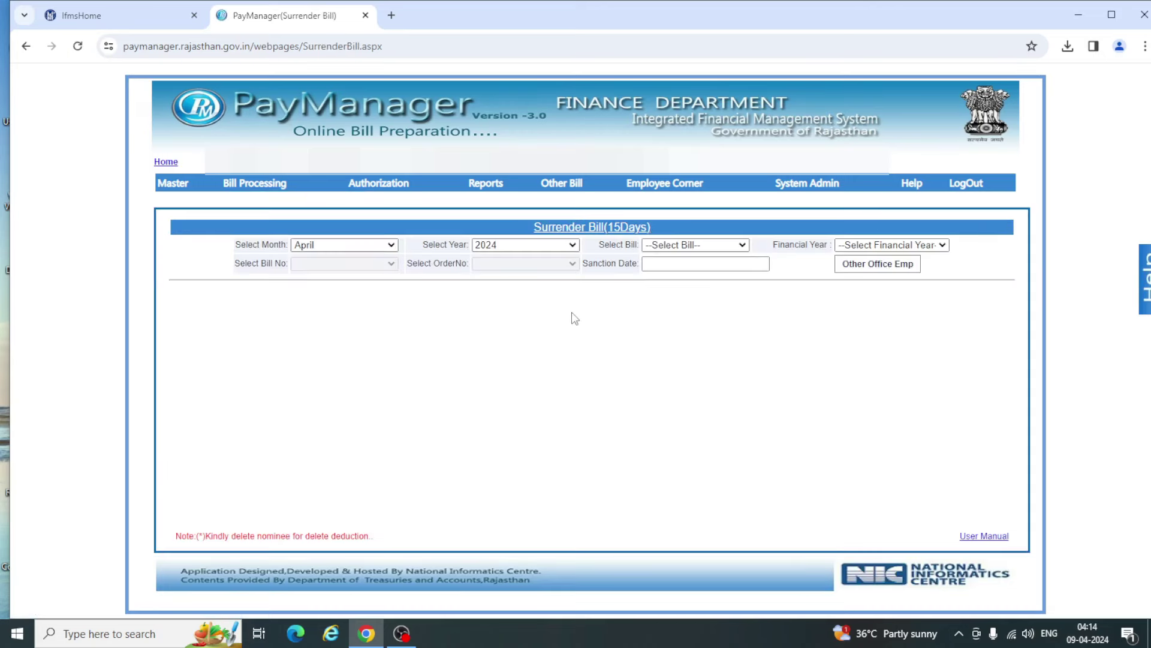
Select the PLAN bill, financial year 2024-2025 and the bill number dated 09/04/2024 for the surrender bill.
left_click(685, 246)
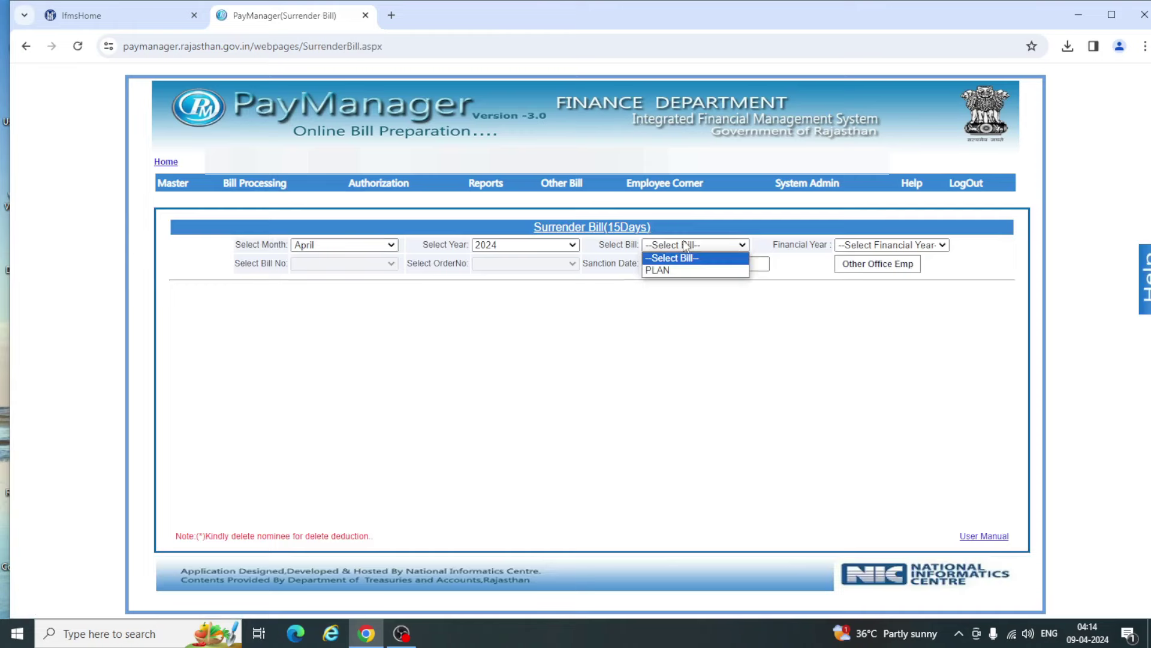
left_click(665, 271)
left_click(872, 250)
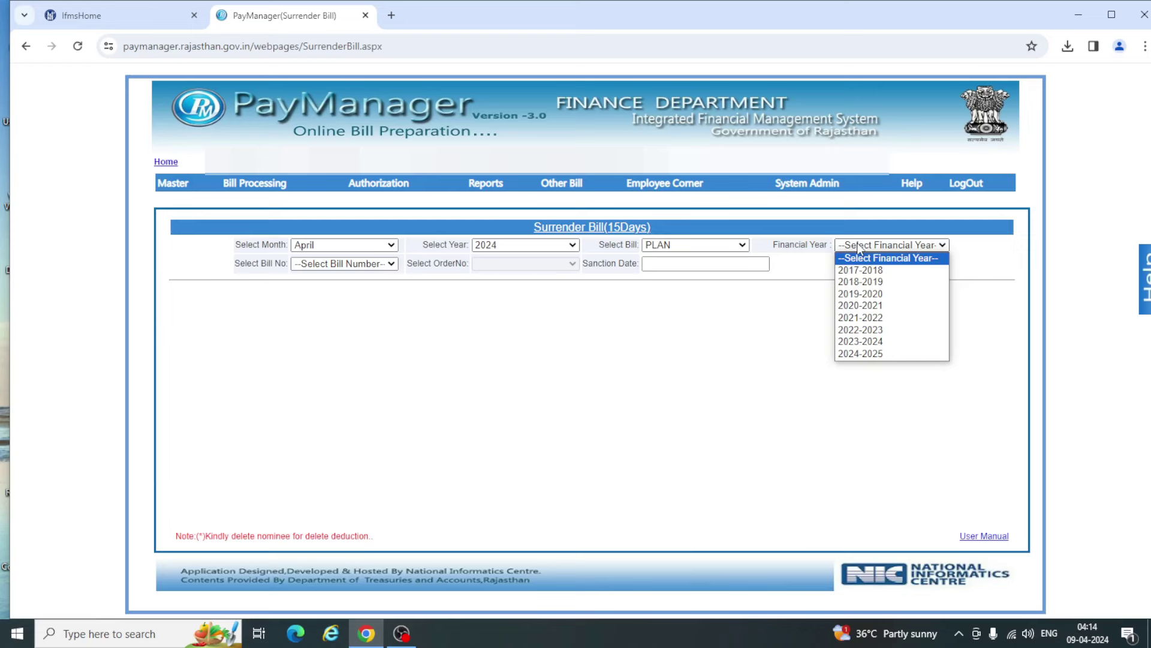
left_click(867, 354)
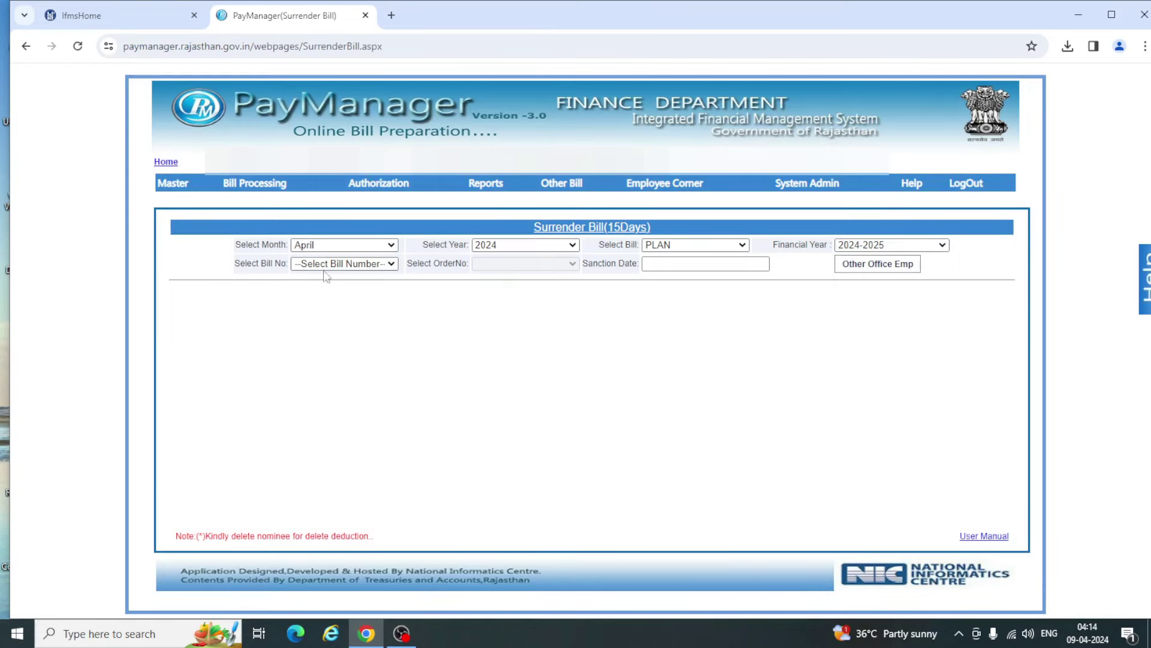
left_click(319, 263)
left_click(328, 290)
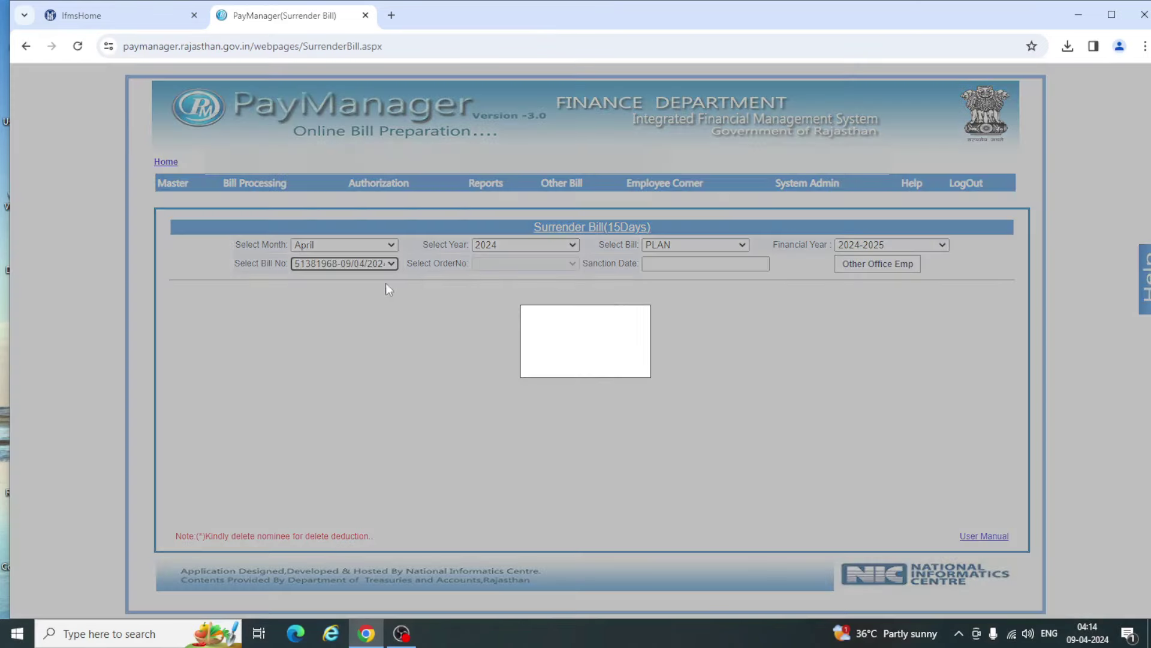
Choose the FD Rule Paycomm 7 normal order and set the sanction date to 09/04/2024.
left_click(490, 268)
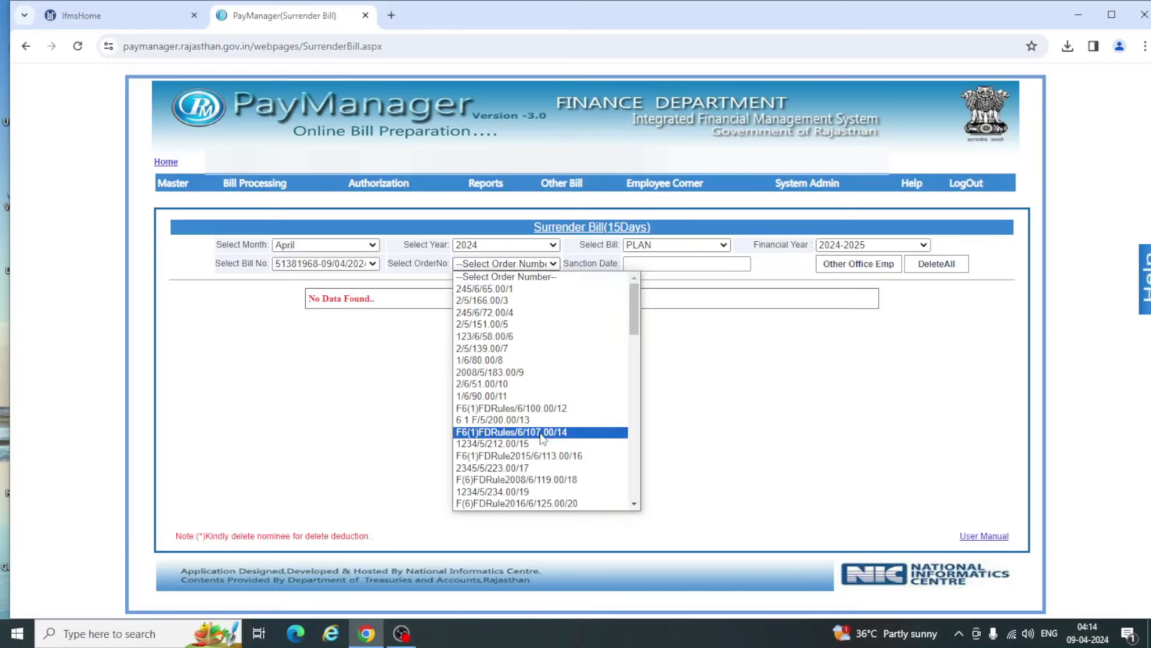
scroll(543, 435, "down", 5)
scroll(543, 436, "down", 10)
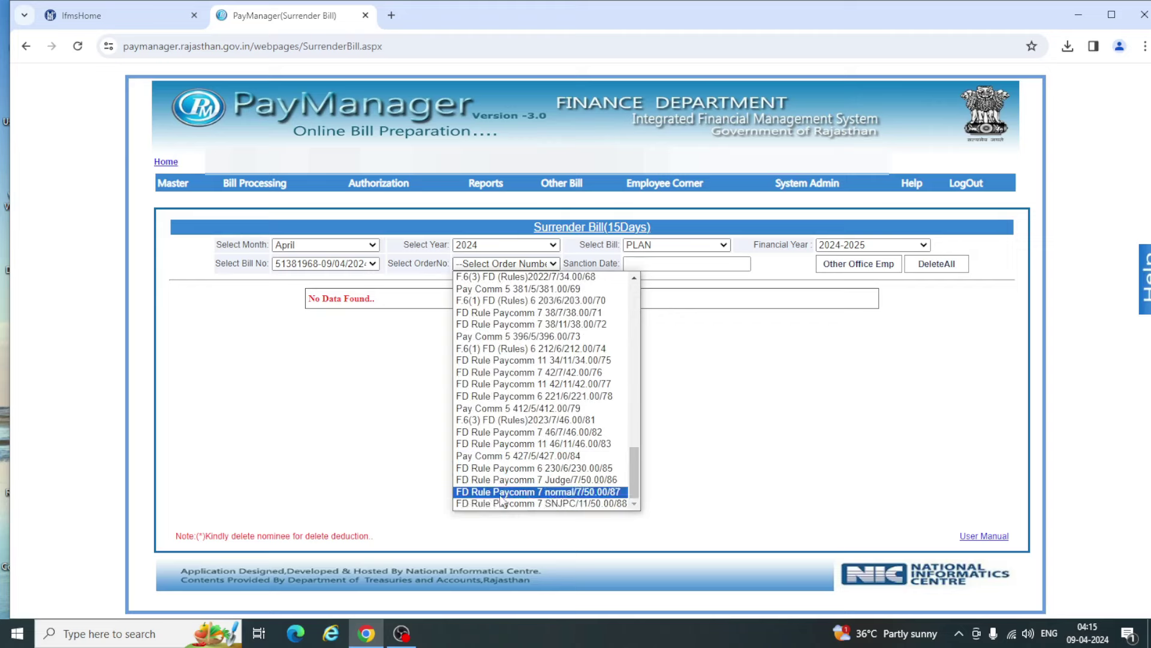
left_click(594, 492)
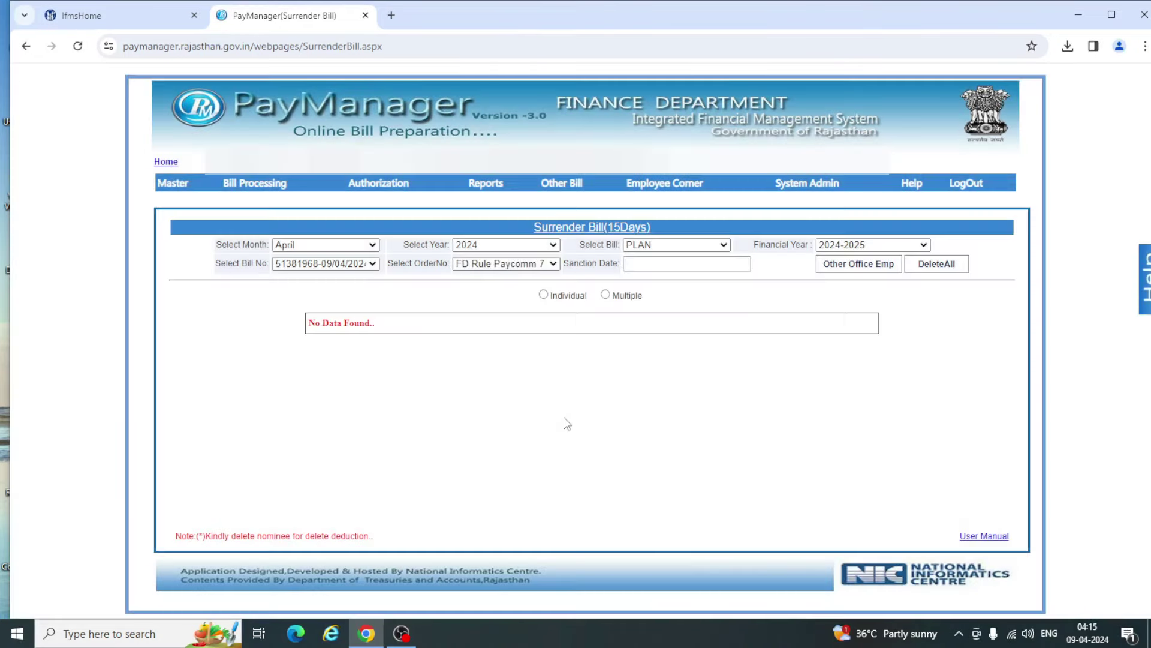
left_click(643, 264)
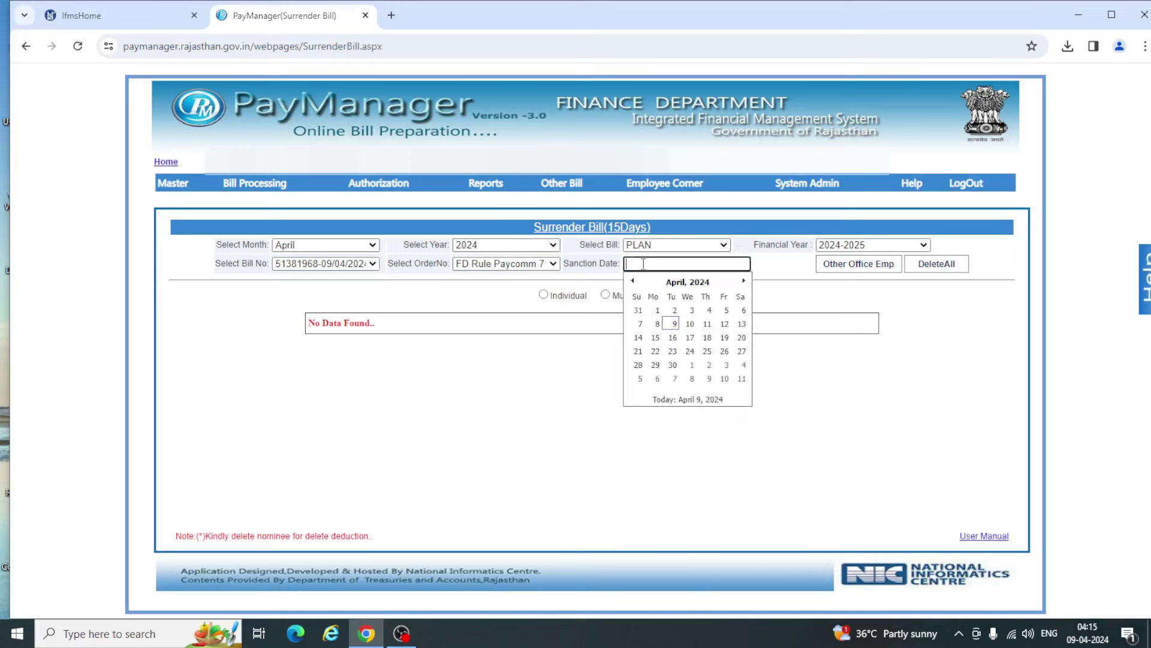
left_click(675, 324)
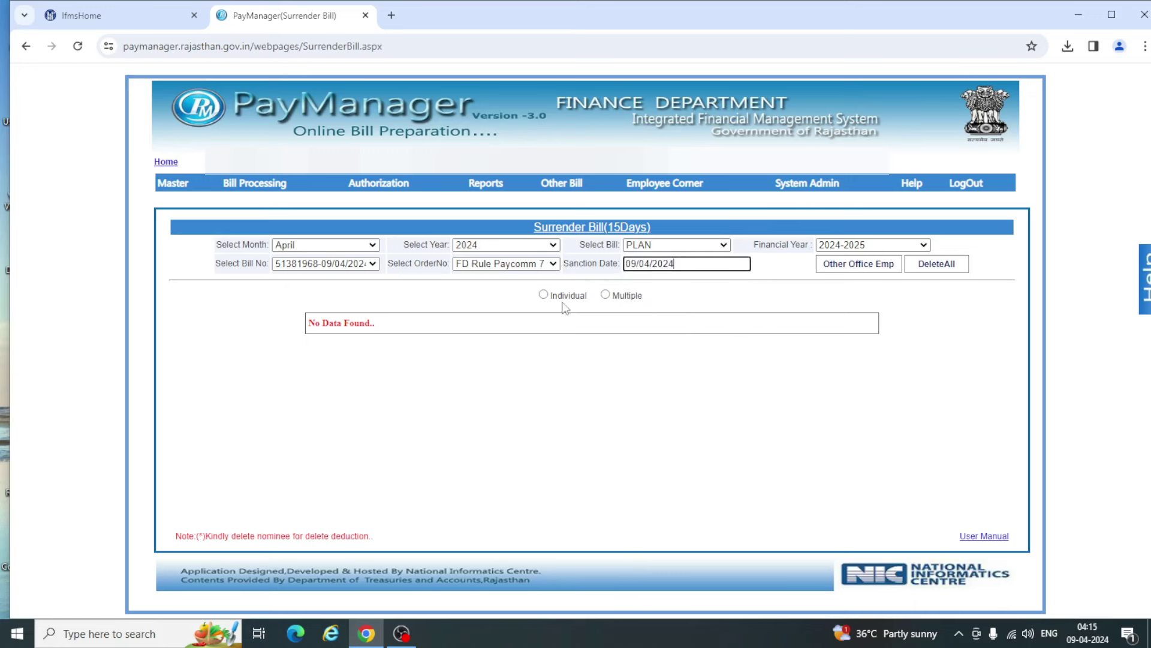
Add an individual employee, searched by name, to the surrender bill with 15 days.
left_click(544, 294)
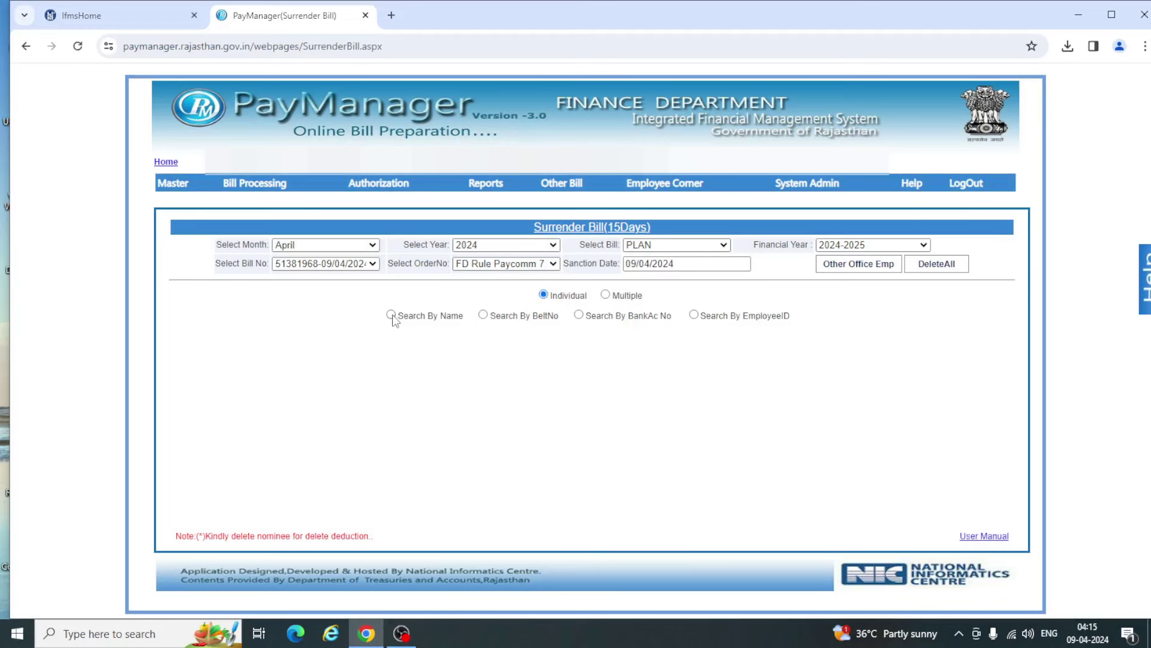
left_click(391, 315)
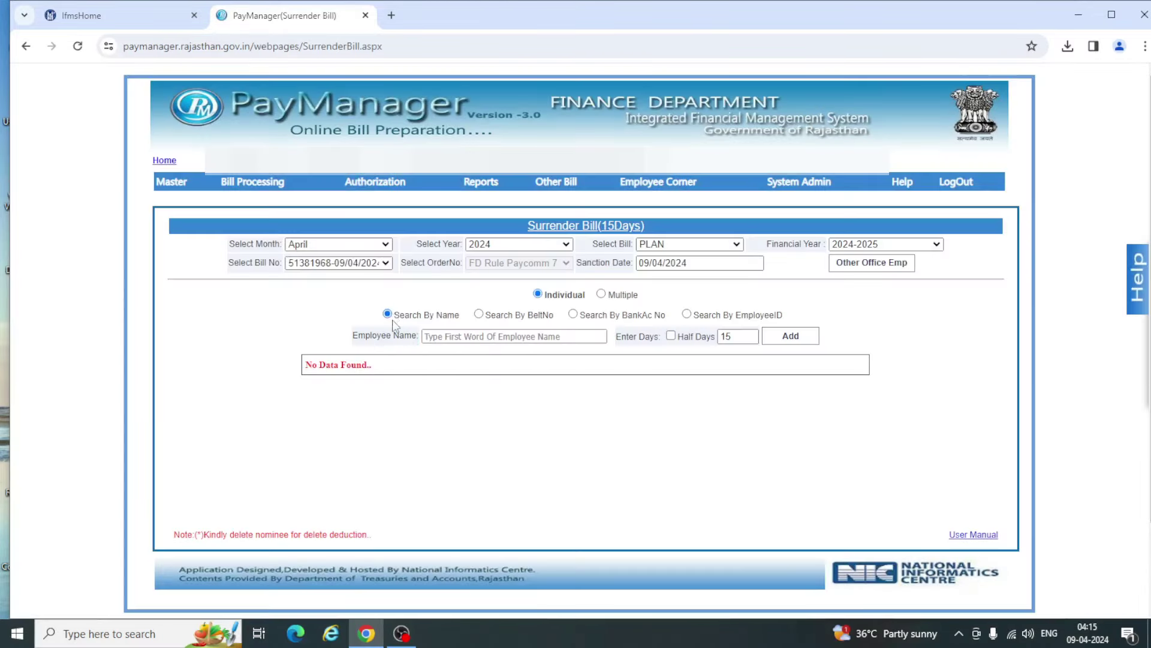
left_click(429, 336)
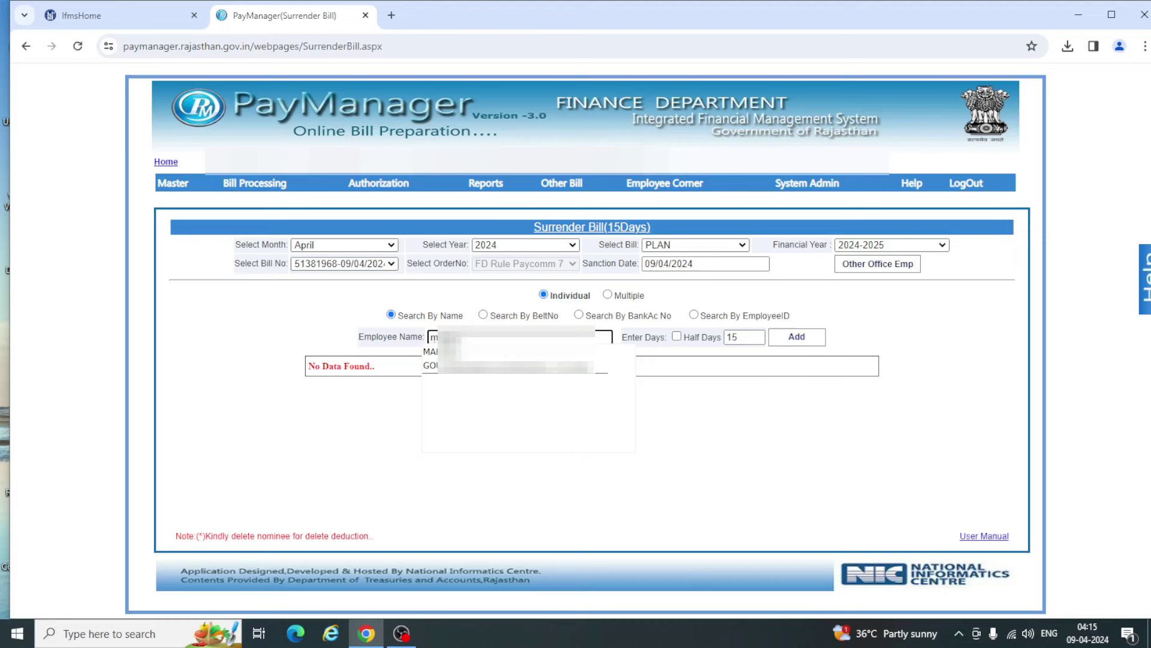
key("Down")
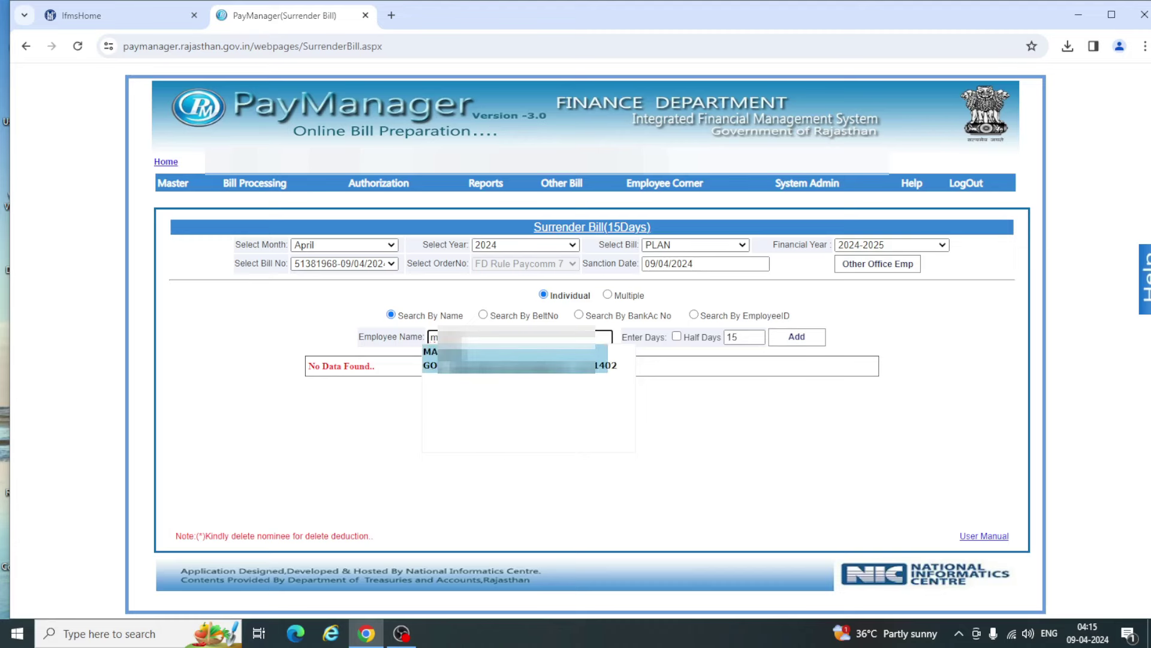
key("Return")
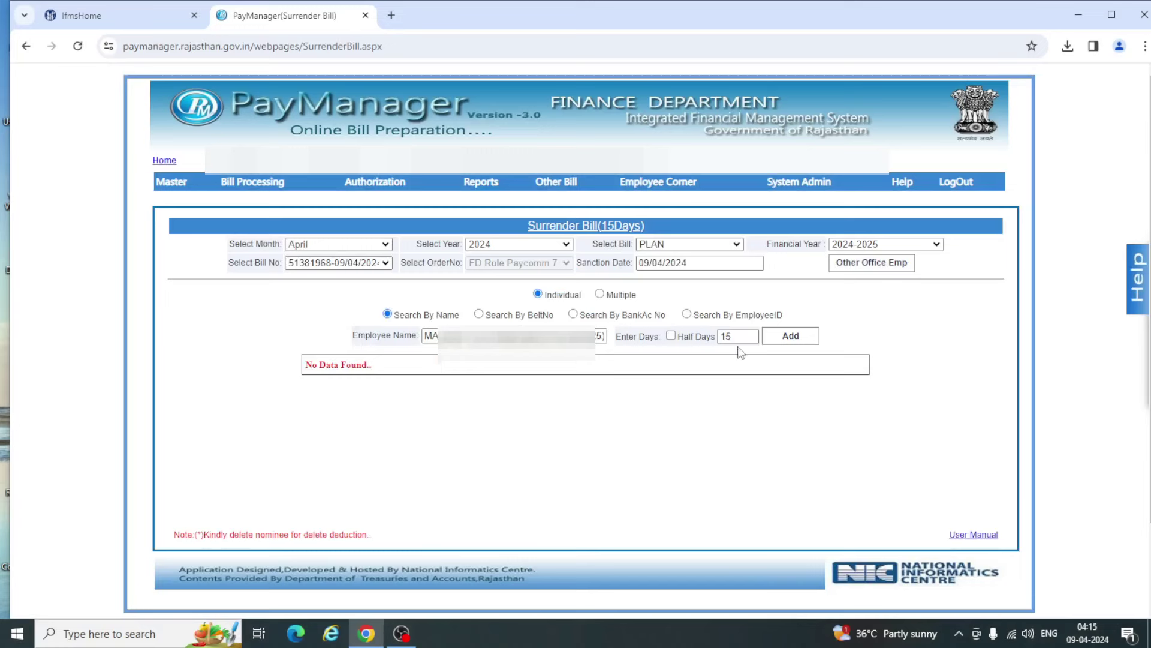
left_click(791, 336)
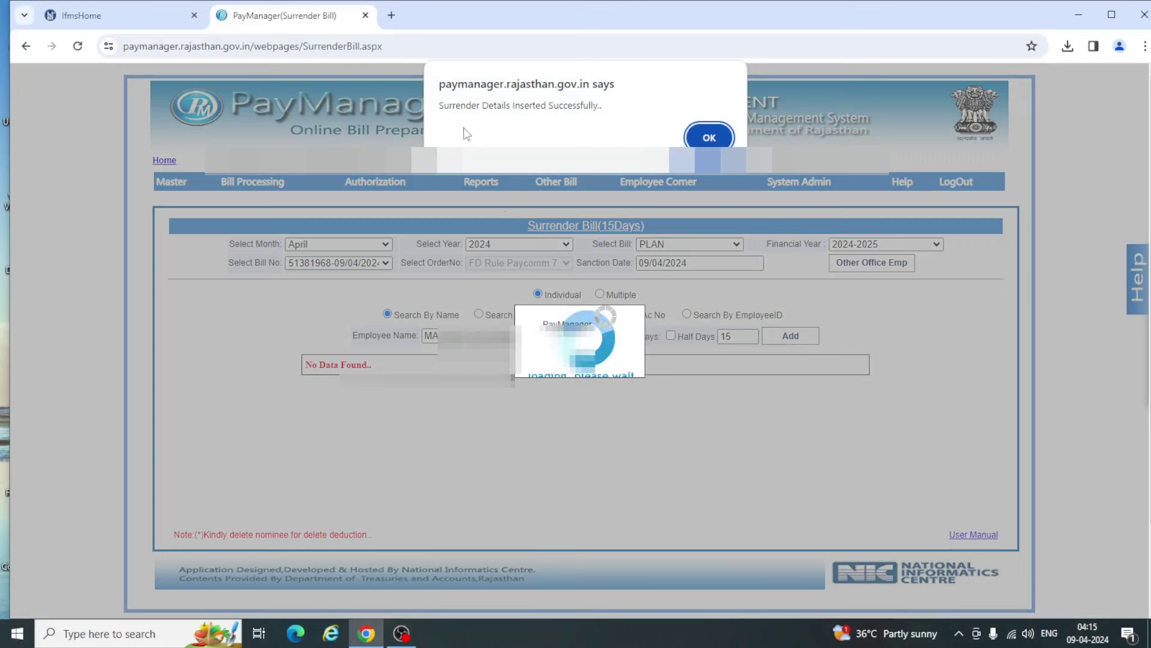
left_click(706, 141)
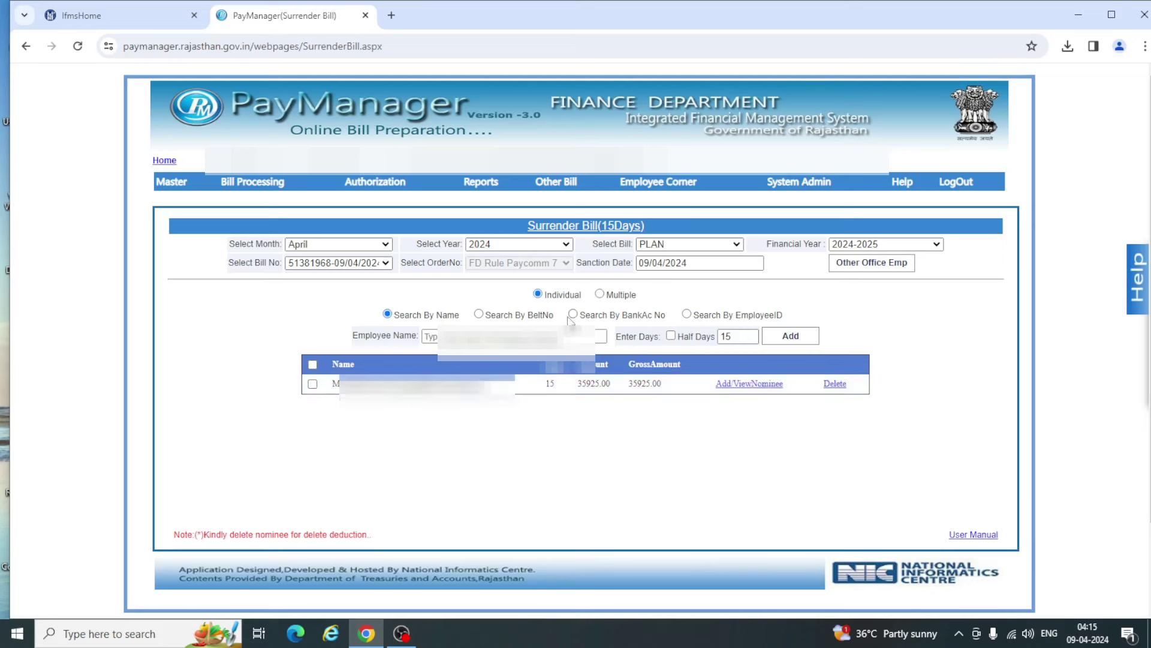
Add a second individual employee, searched by name, to the surrender bill with 15 days and leave the new row unselected.
left_click(528, 335)
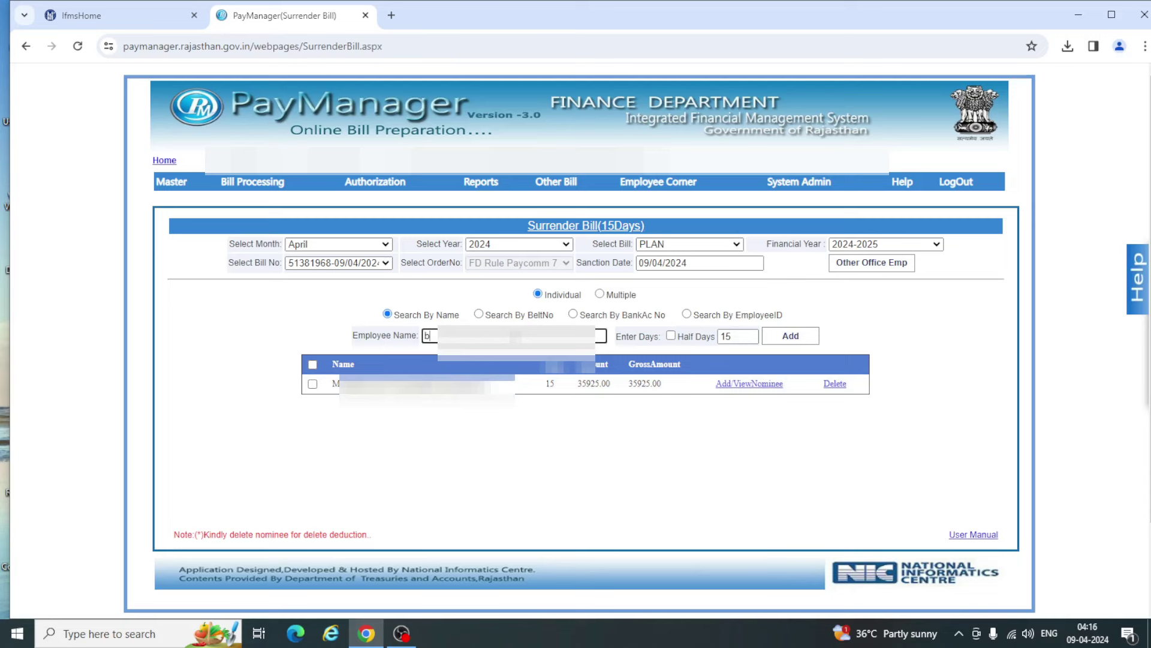
type("bar")
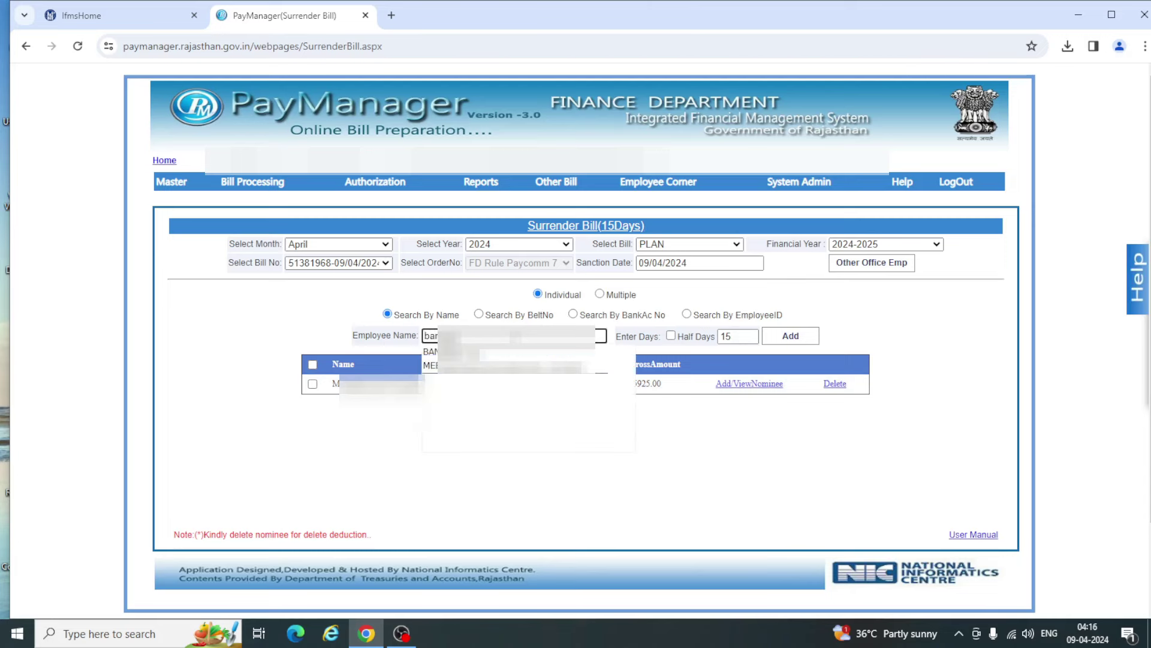
key("Down")
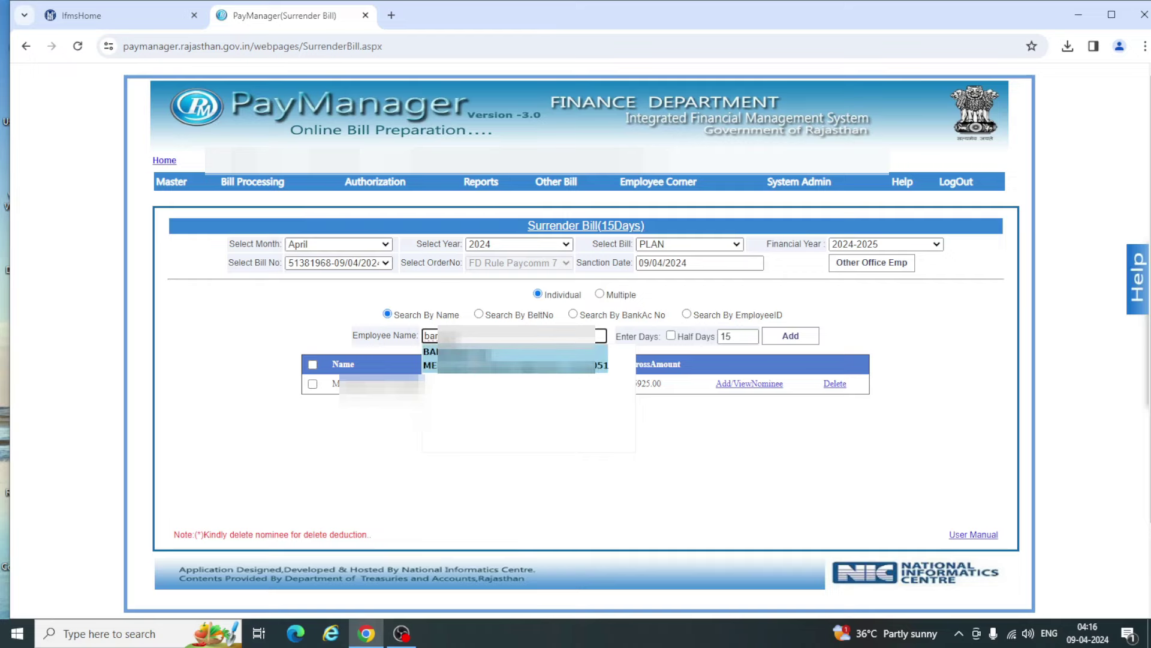
key("Return")
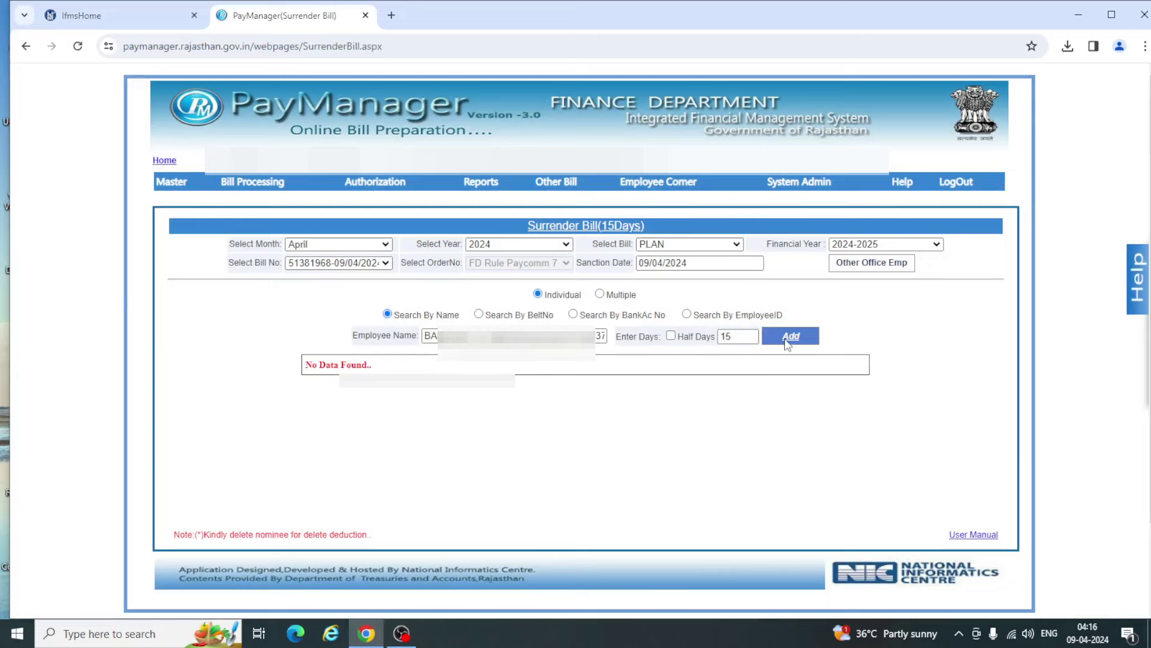
left_click(789, 337)
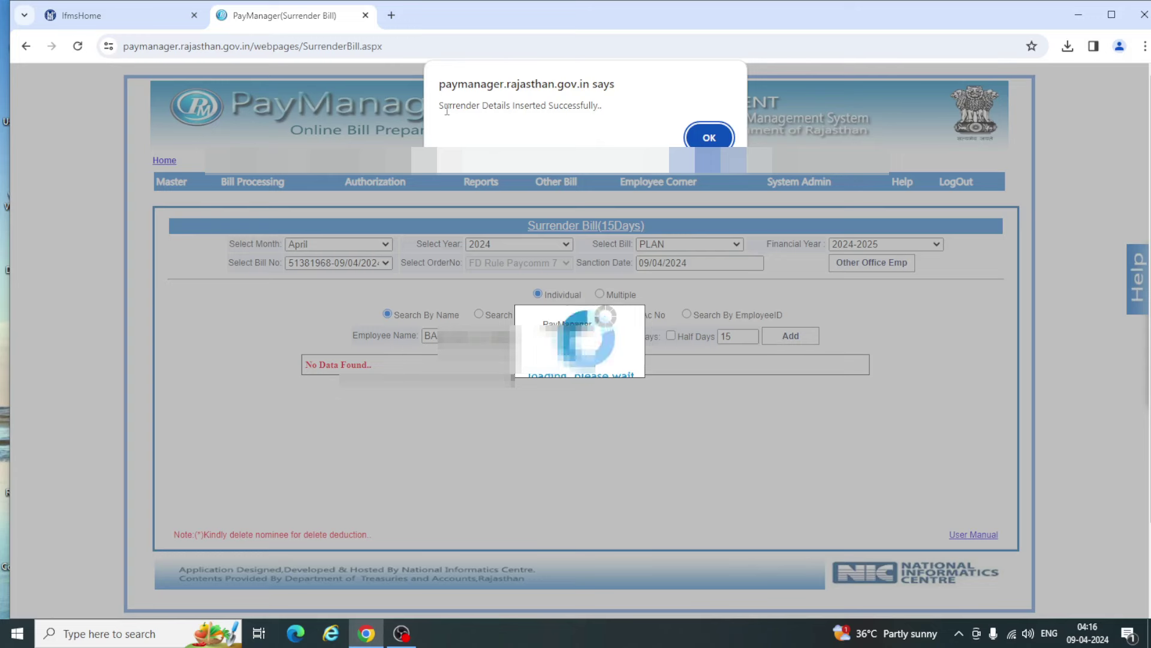
left_click(708, 137)
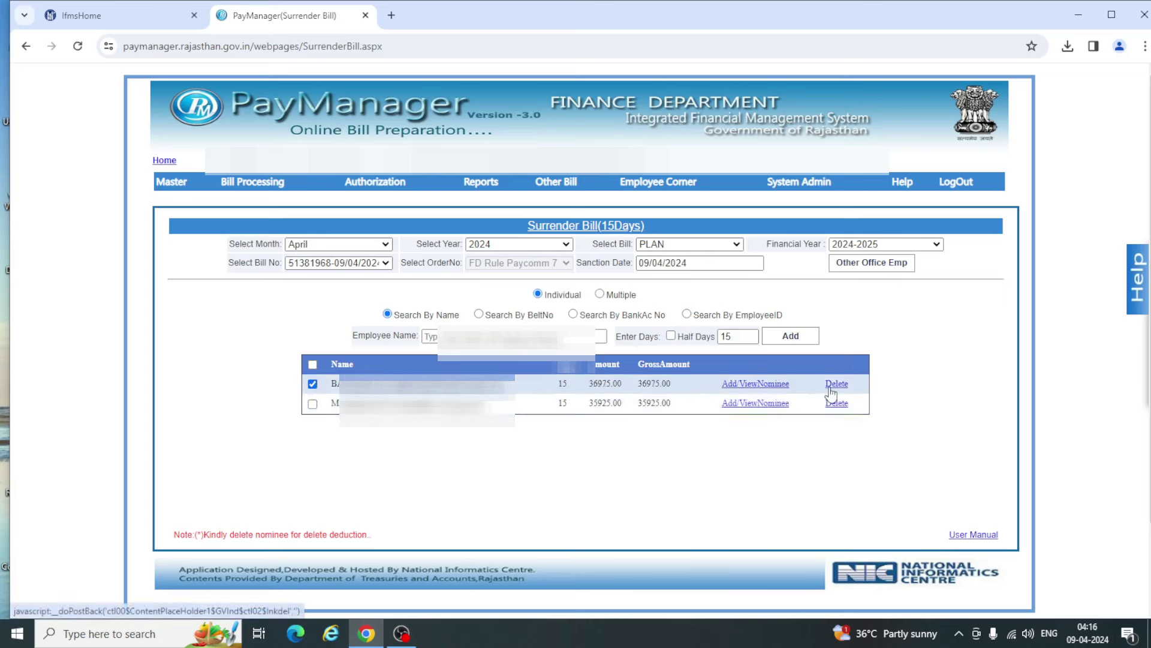
left_click(313, 384)
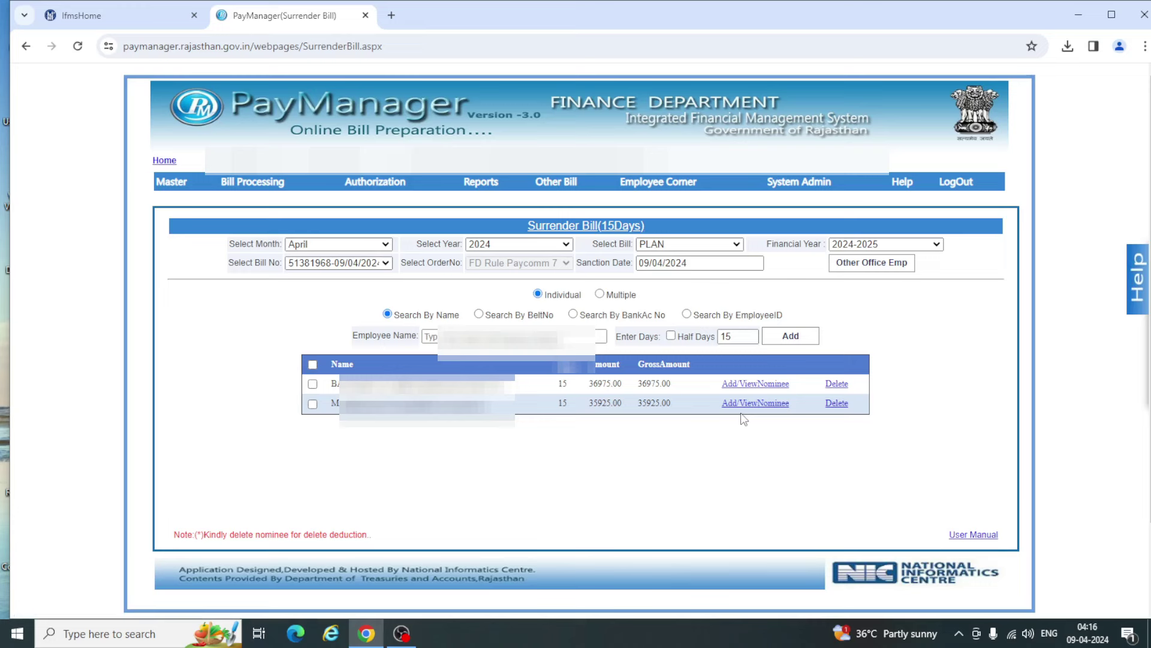
Open the Surrender(15 days) Inner report page and select the PLAN group and the bill number dated 09/04/2024.
mouse_move(545, 191)
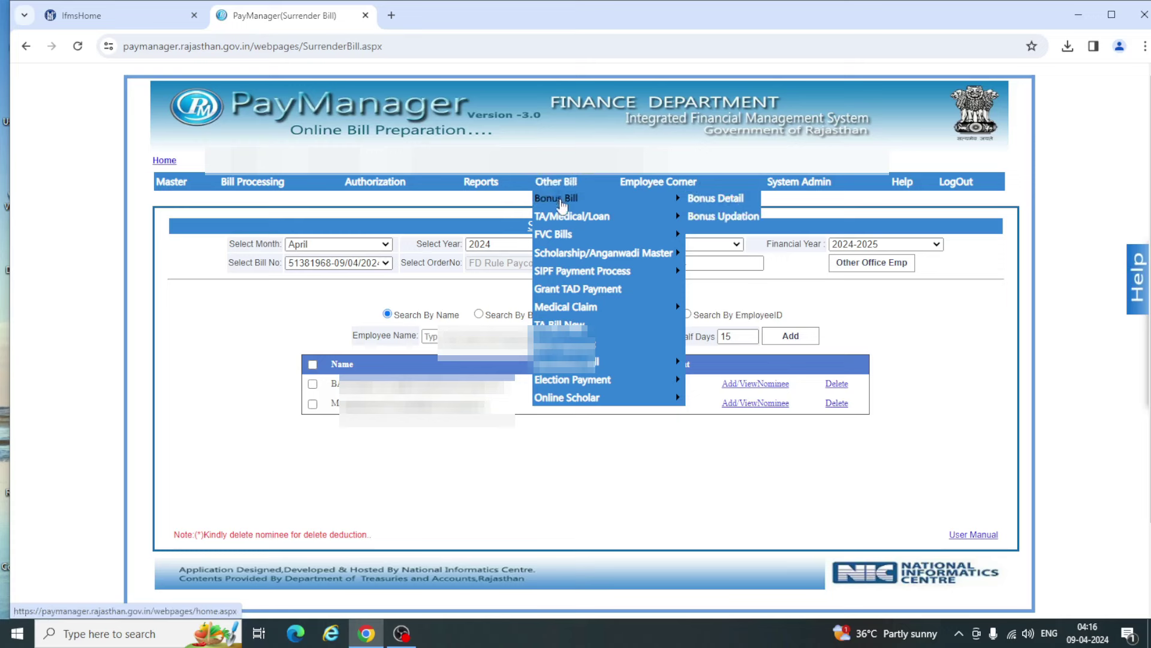
mouse_move(563, 235)
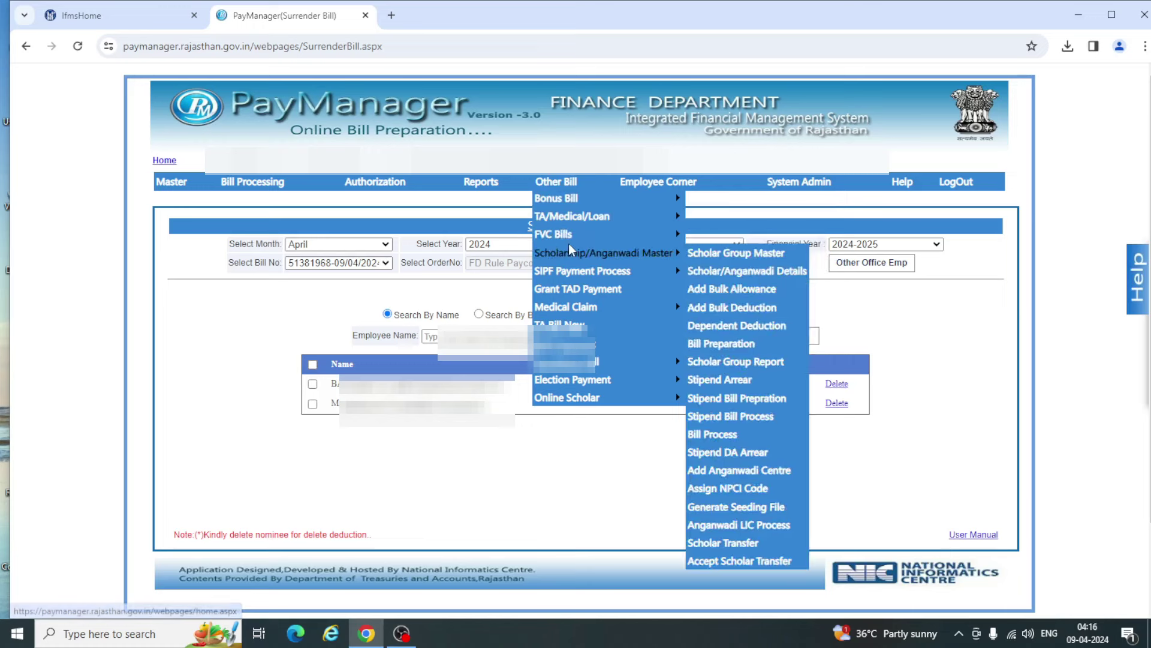
mouse_move(486, 188)
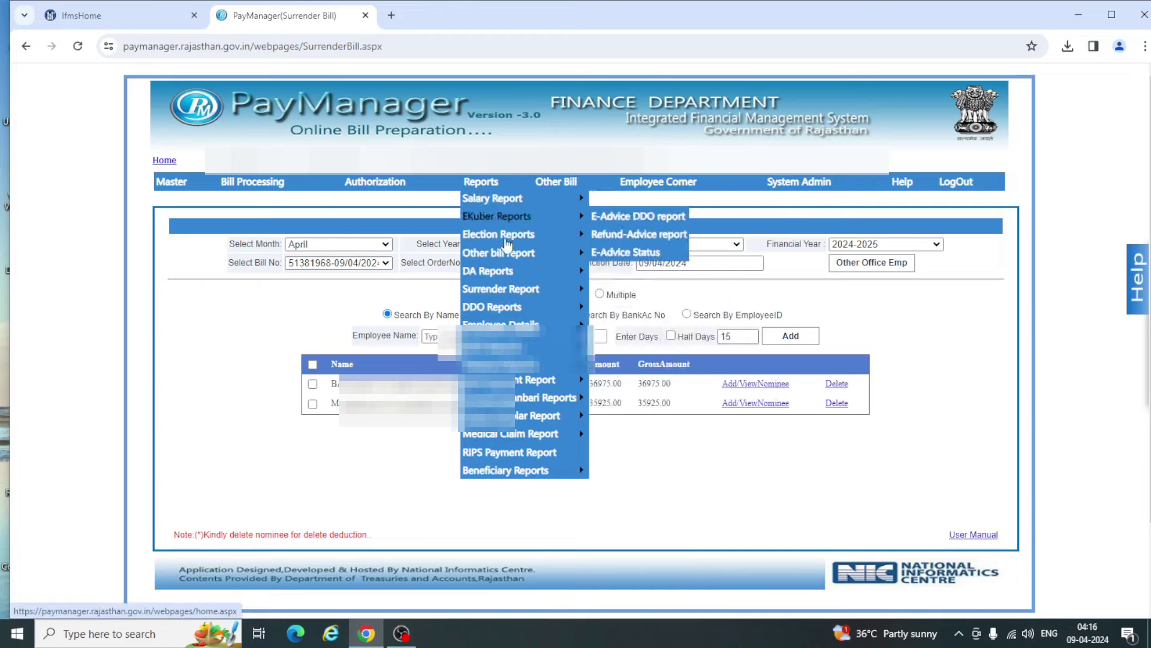
mouse_move(502, 288)
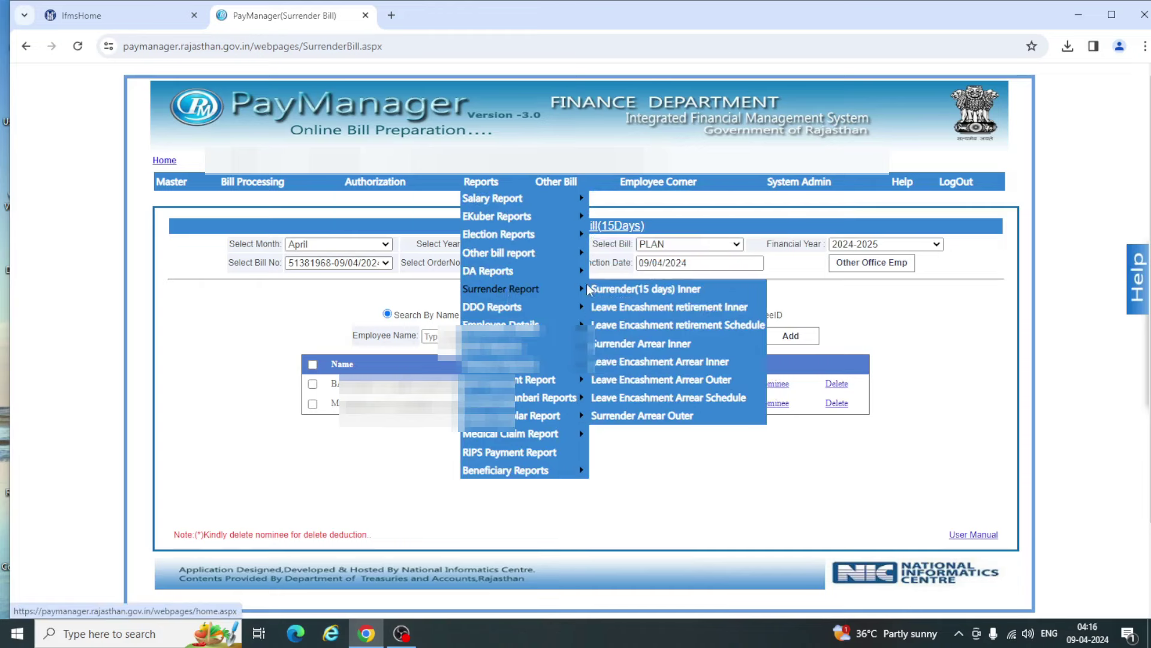
left_click(653, 293)
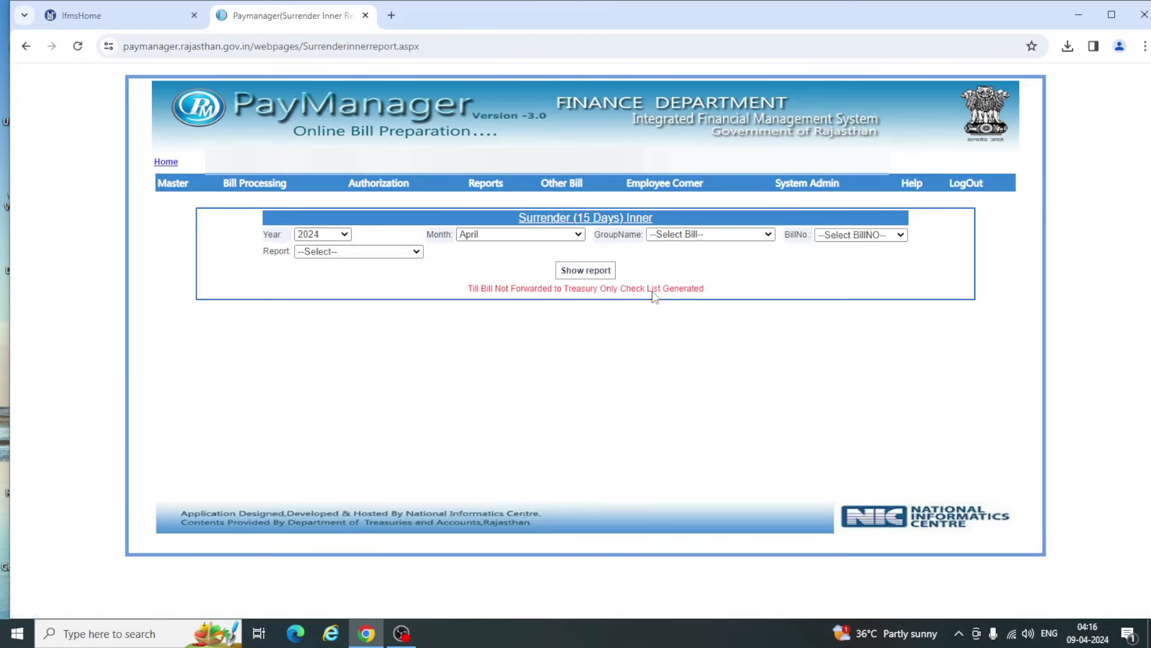
left_click(688, 234)
left_click(720, 257)
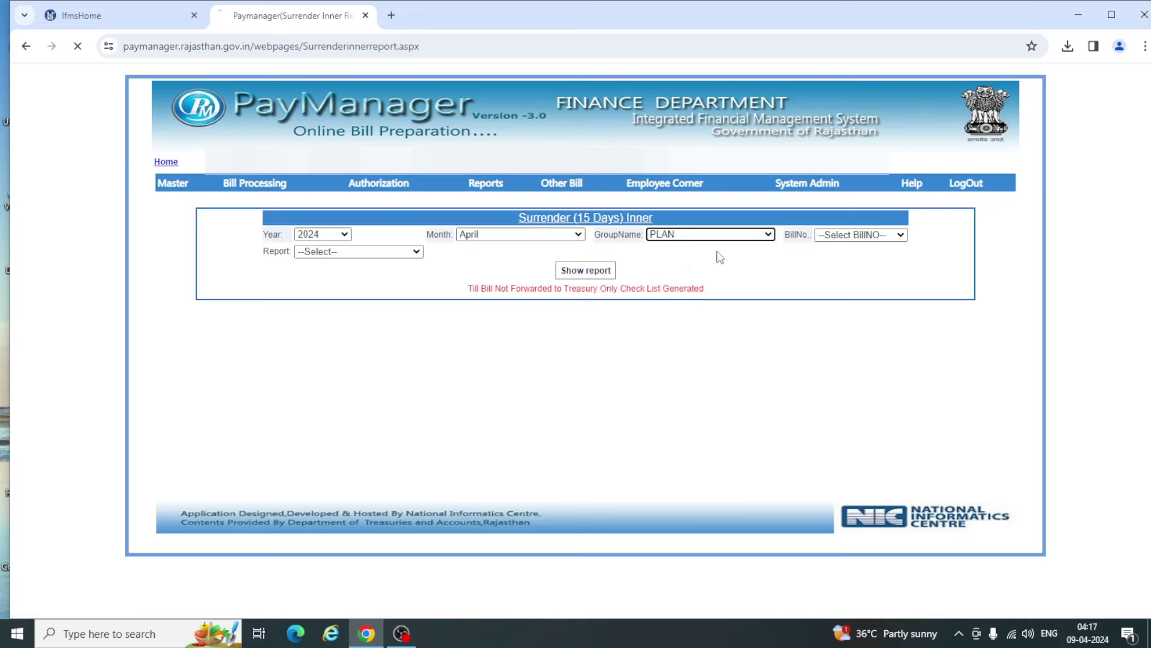
left_click(858, 234)
left_click(841, 259)
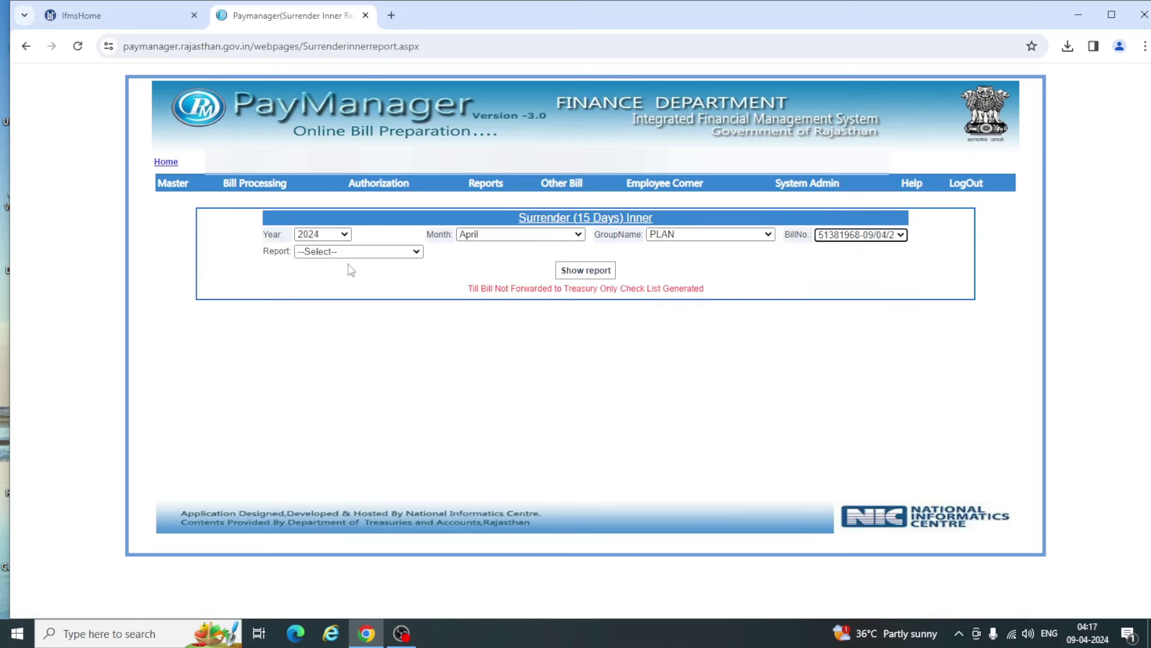
Generate the Inner report for the selected surrender bill.
left_click(339, 251)
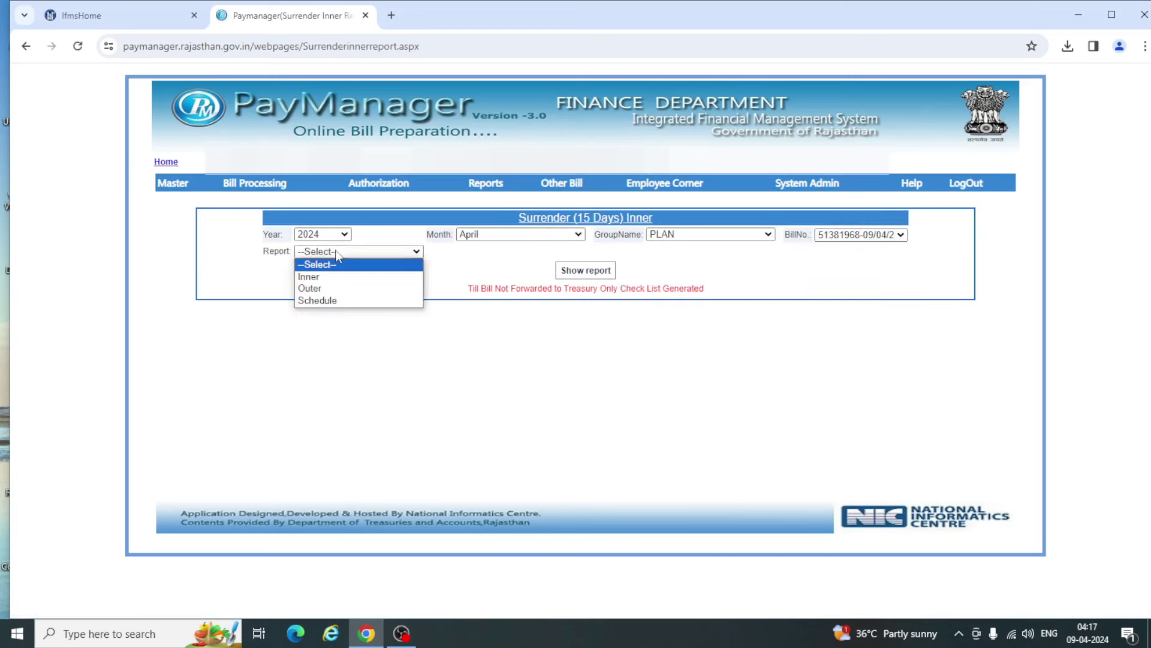
left_click(330, 288)
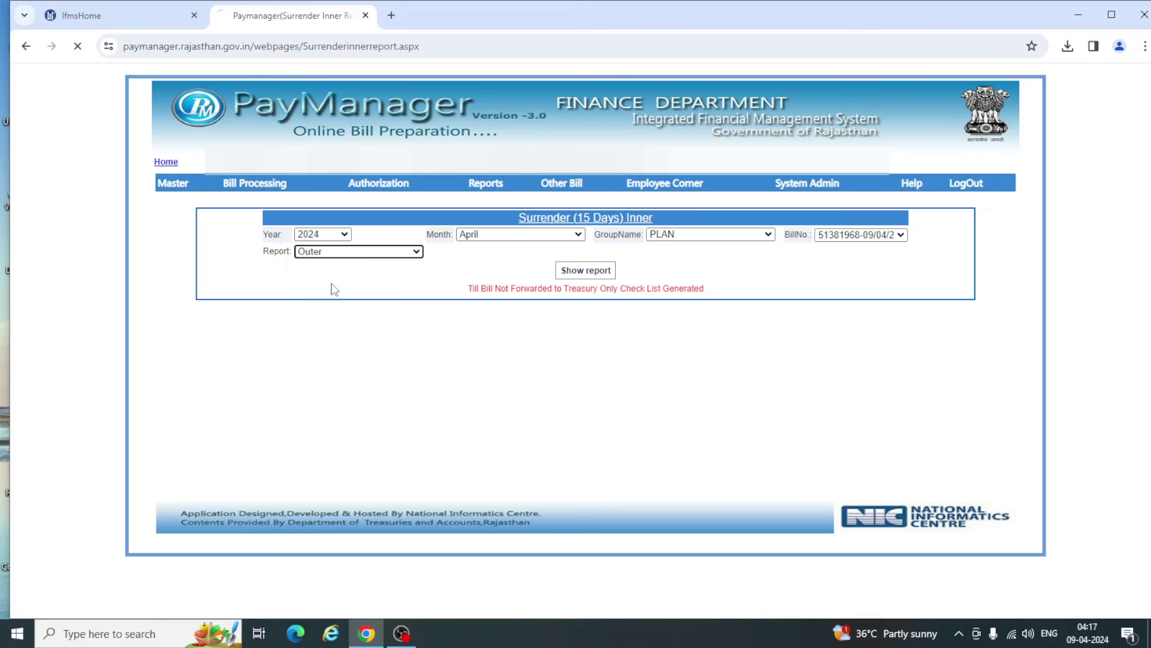
left_click(340, 252)
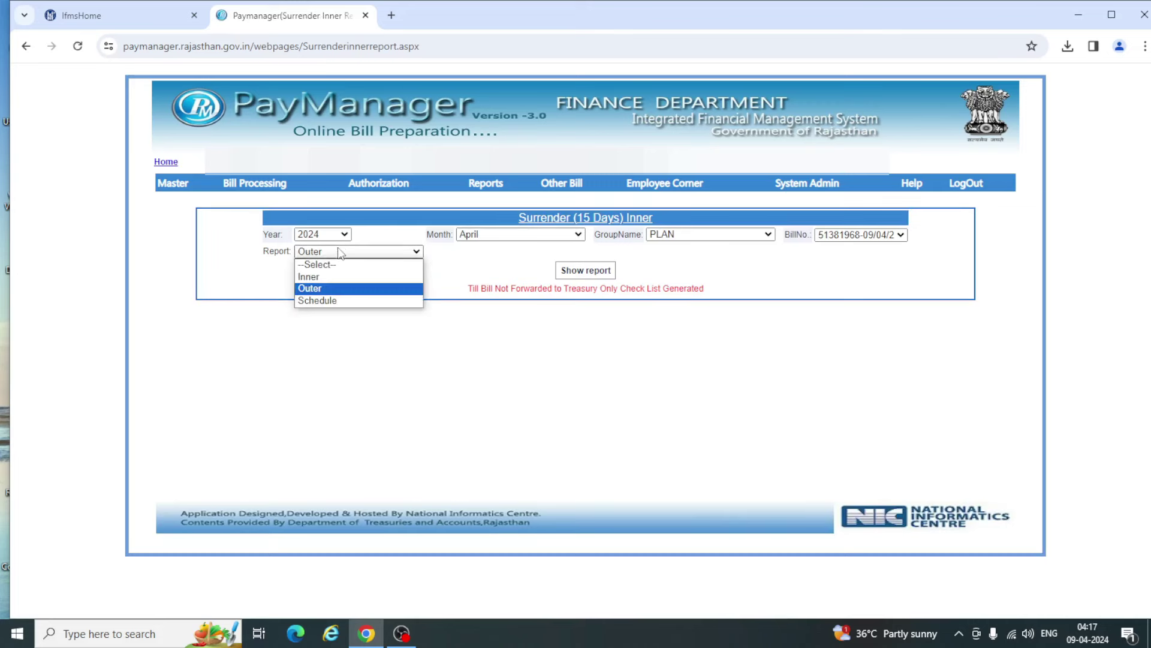
left_click(317, 276)
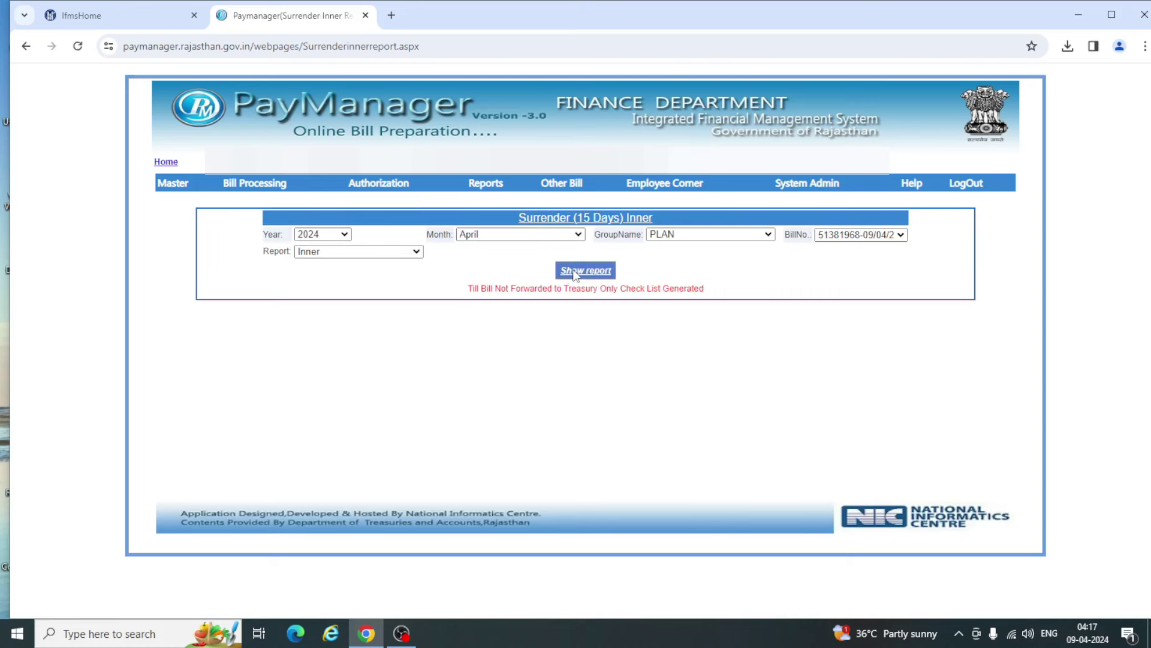
left_click(576, 273)
Open the downloaded surrender inner report PDF, review the employee entries and bill amounts, and close it.
left_click(1068, 47)
left_click(1068, 47)
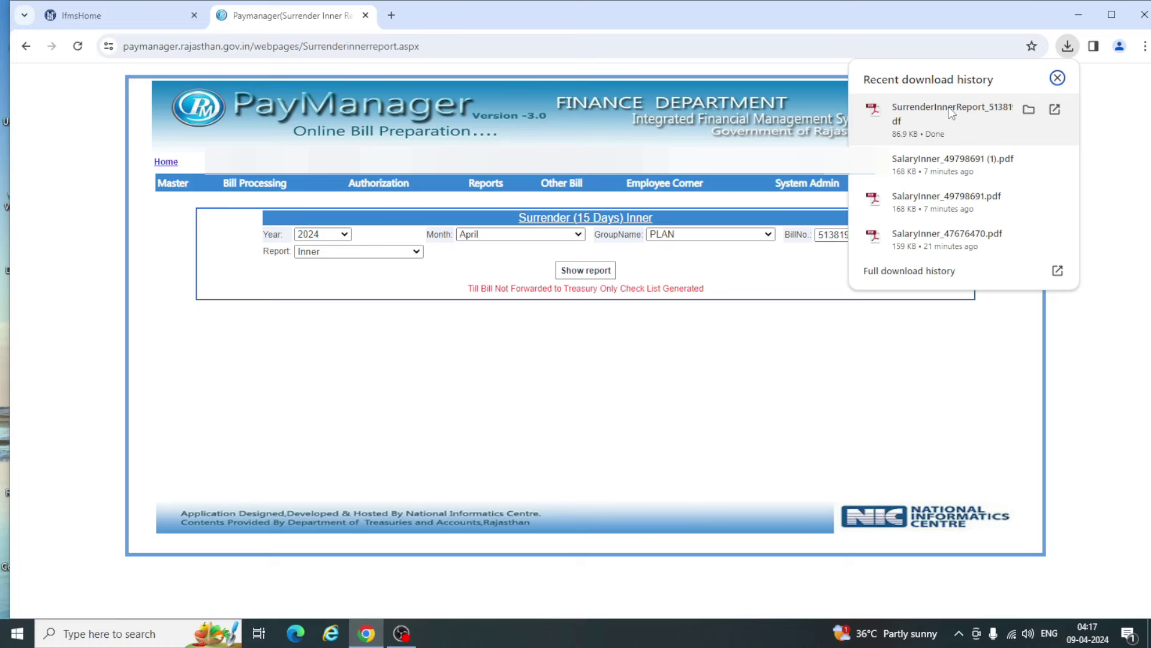
left_click(949, 107)
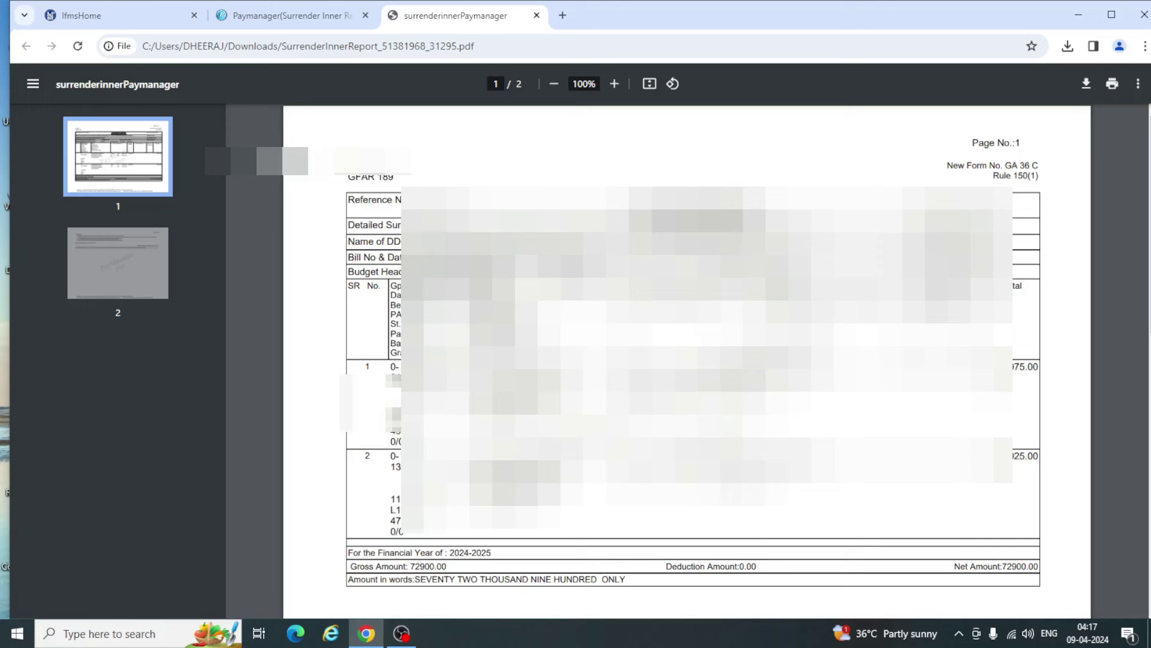
left_click(536, 17)
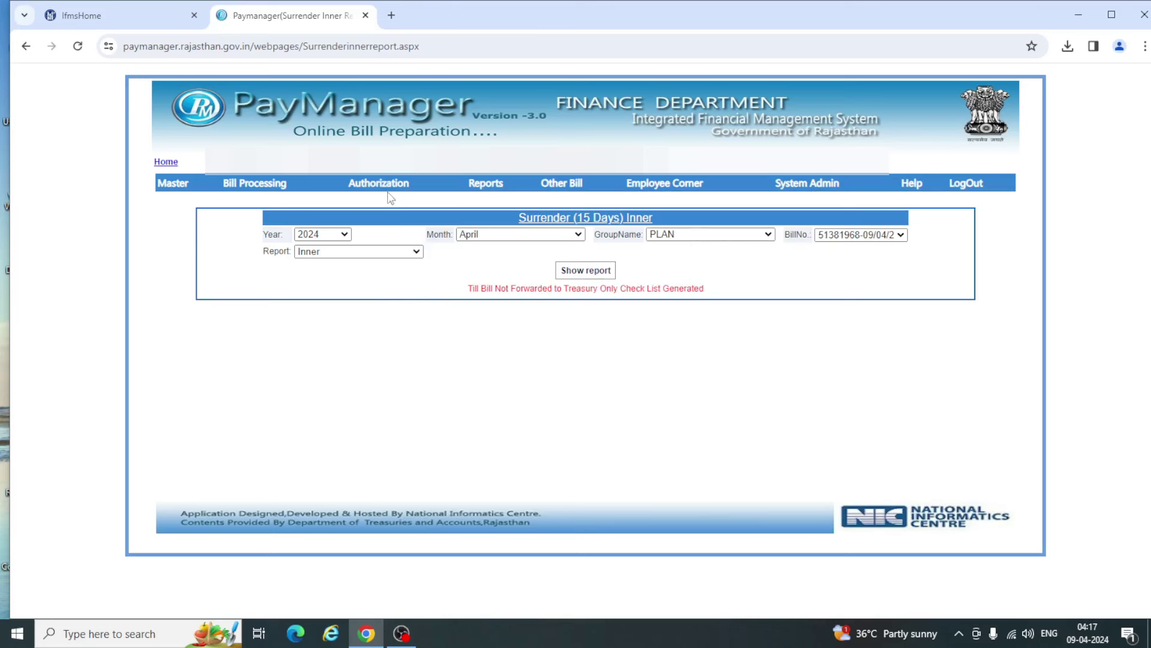
Open the Documents Upload page and select bill type Surrender Bill(15 days), group PLAN and the surrender bill's number.
mouse_move(380, 186)
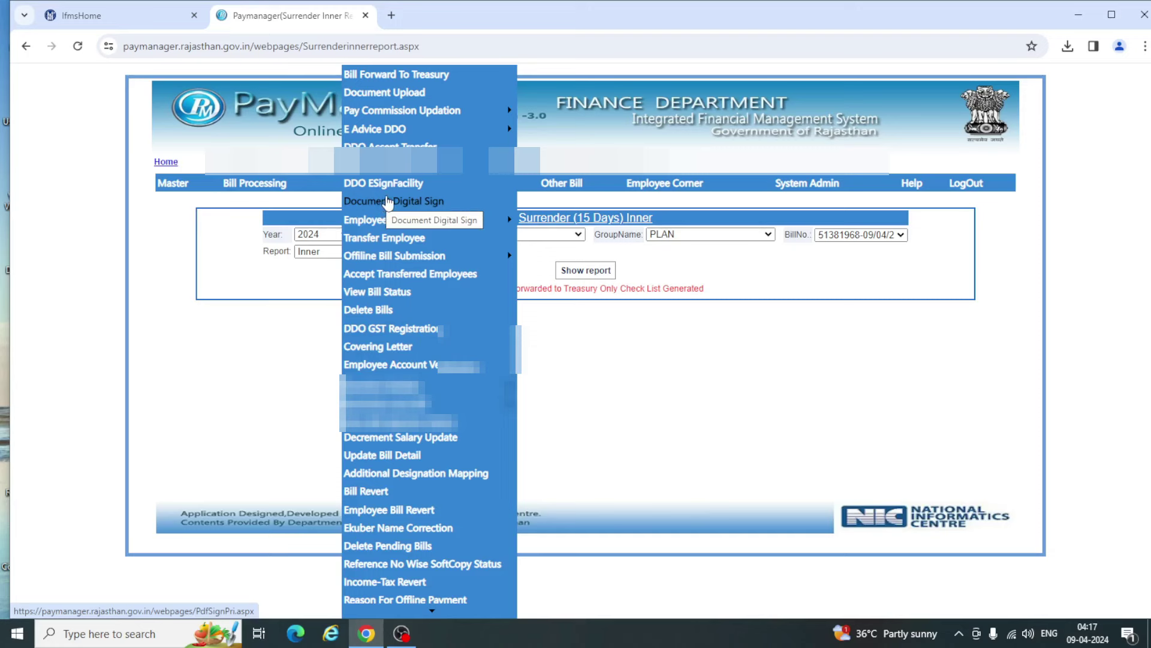
left_click(387, 93)
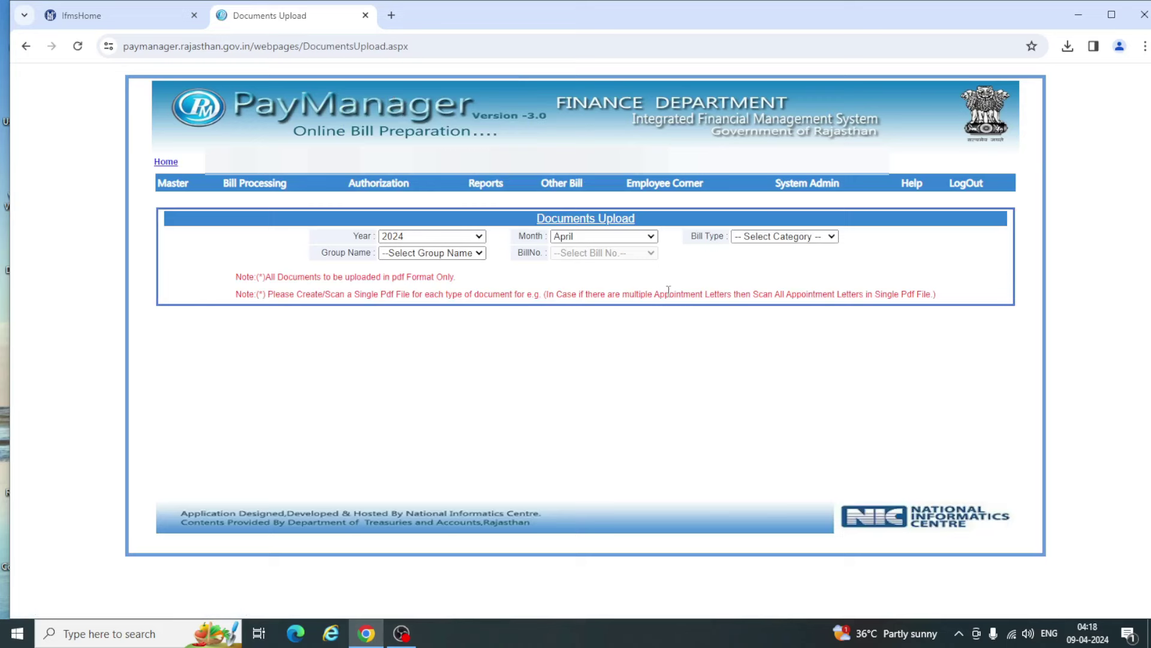
left_click(780, 237)
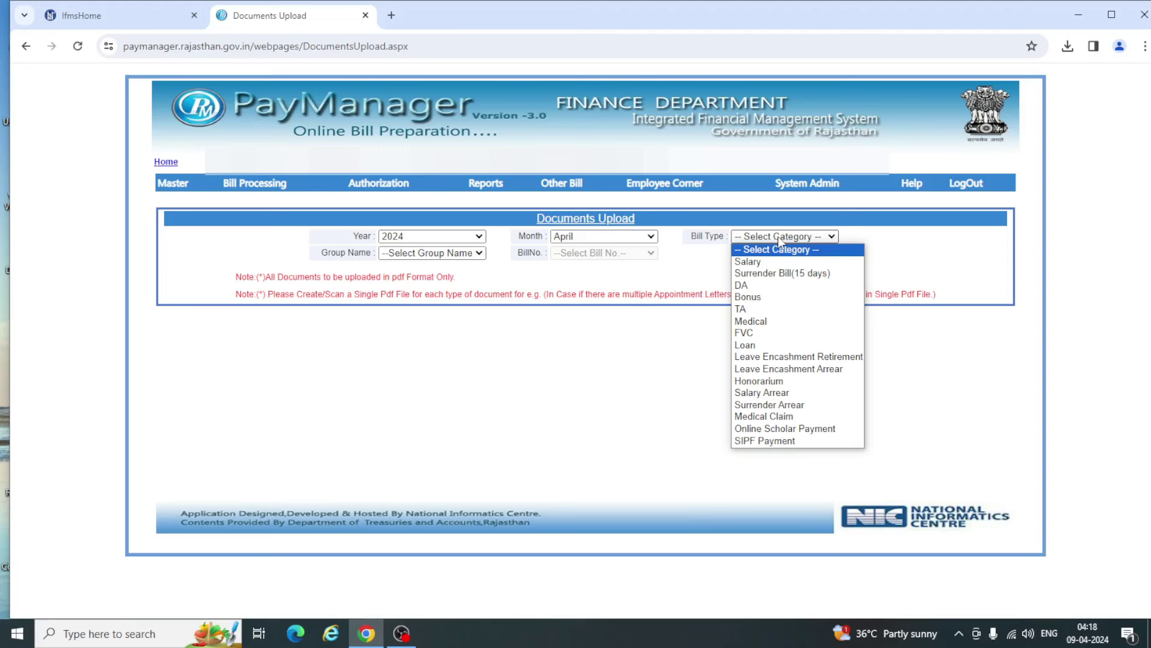
left_click(766, 276)
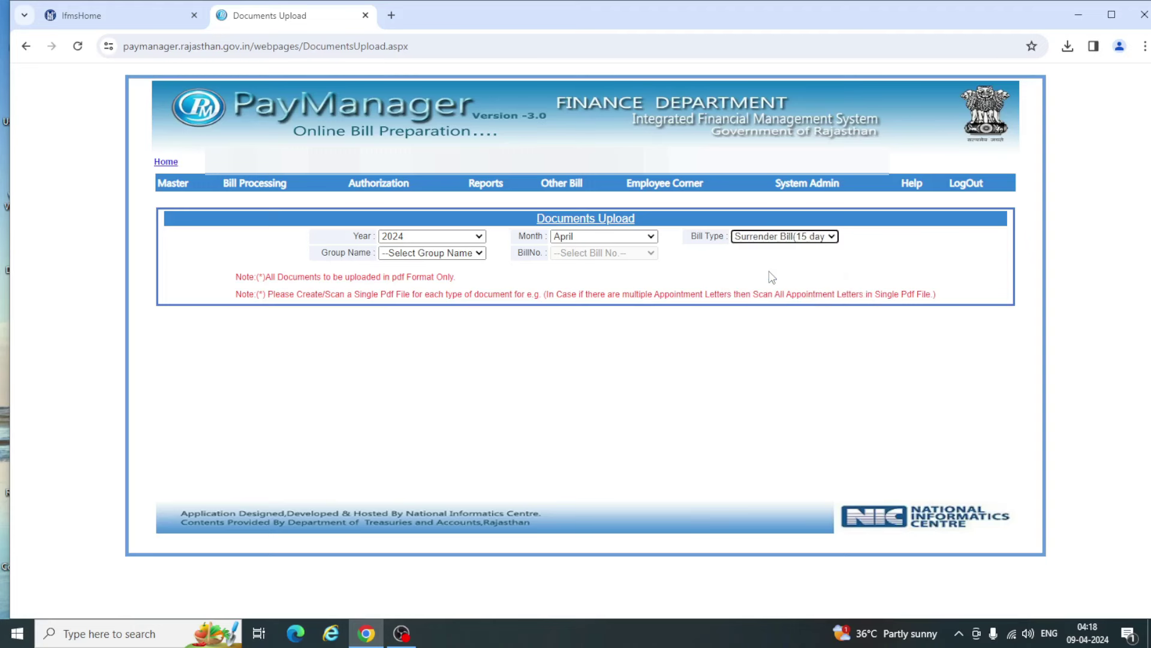
left_click(431, 254)
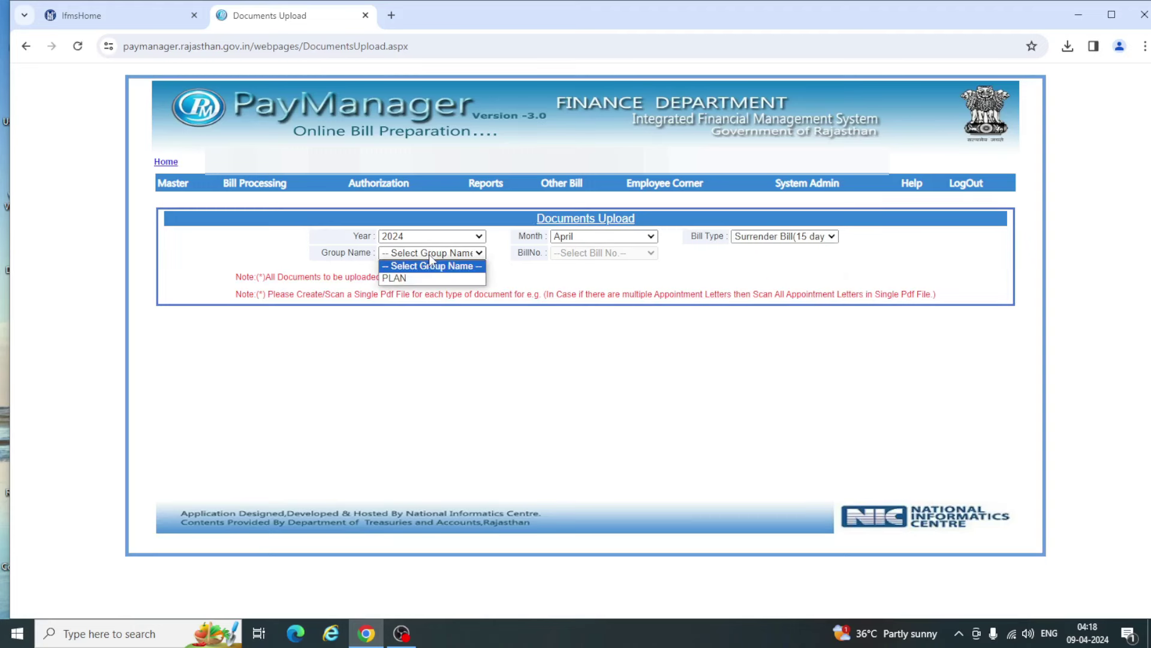
left_click(404, 277)
left_click(589, 254)
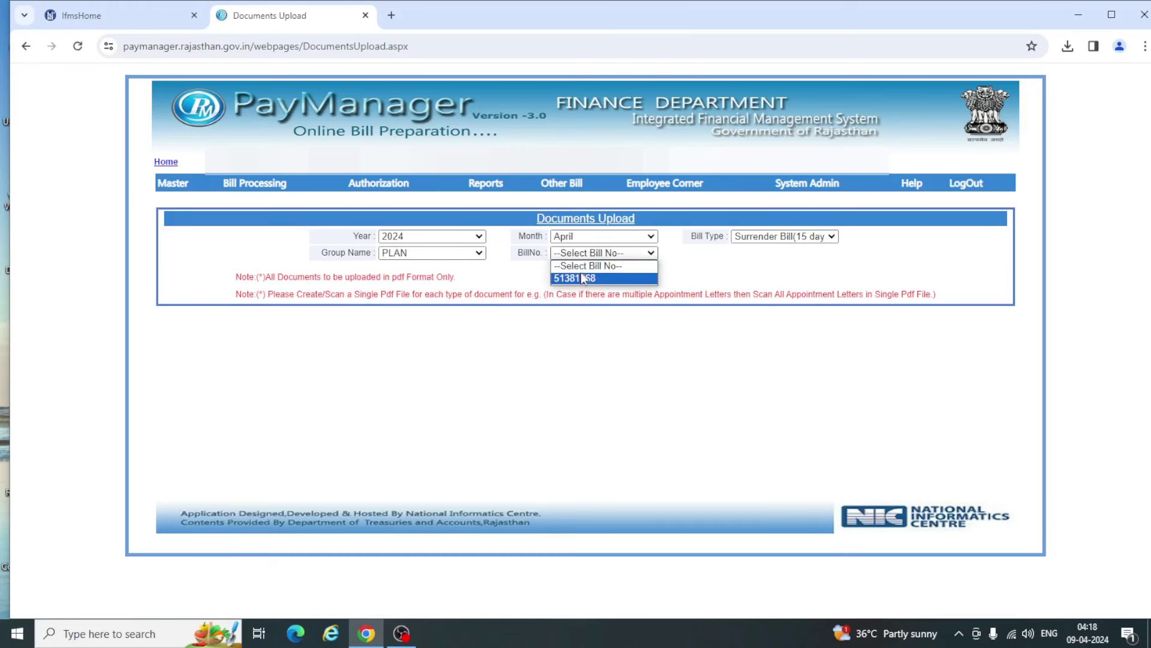
left_click(583, 277)
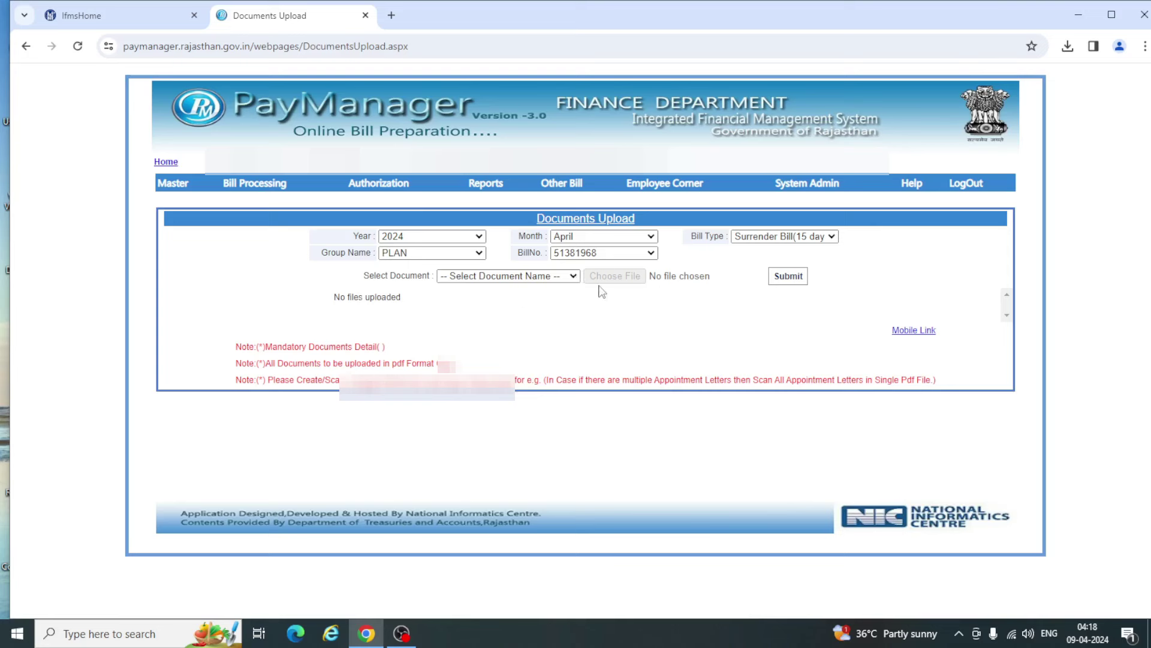
Upload the PDF 18052-75 from the Desktop as the bill's Sanction of Surrender Order document.
left_click(510, 277)
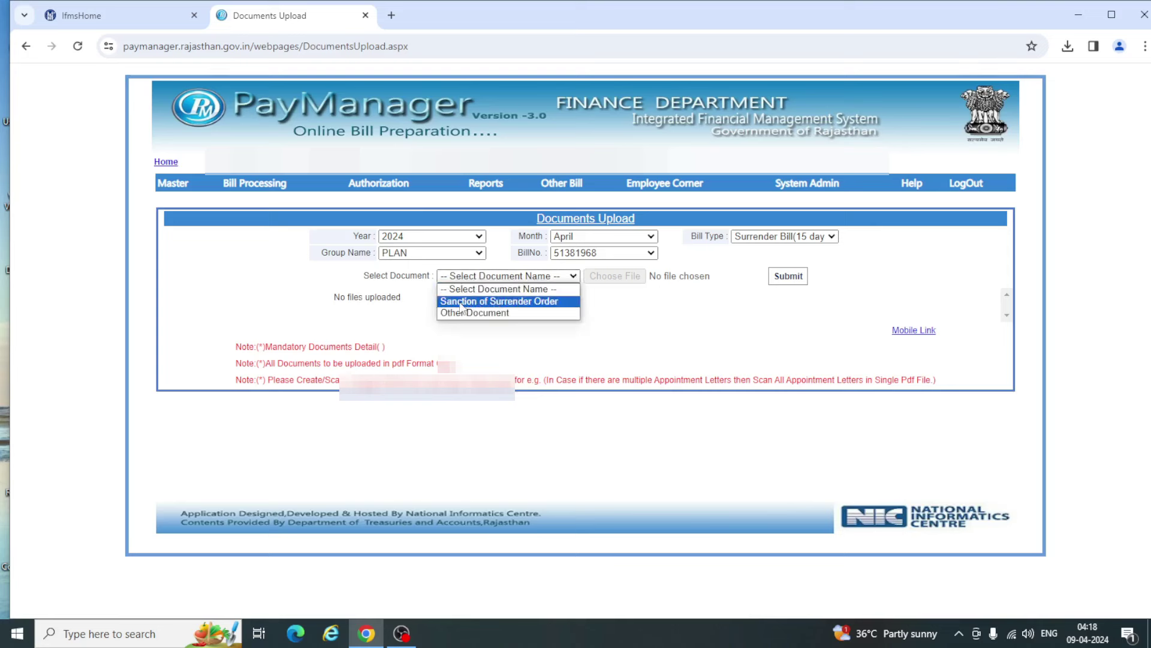
left_click(522, 302)
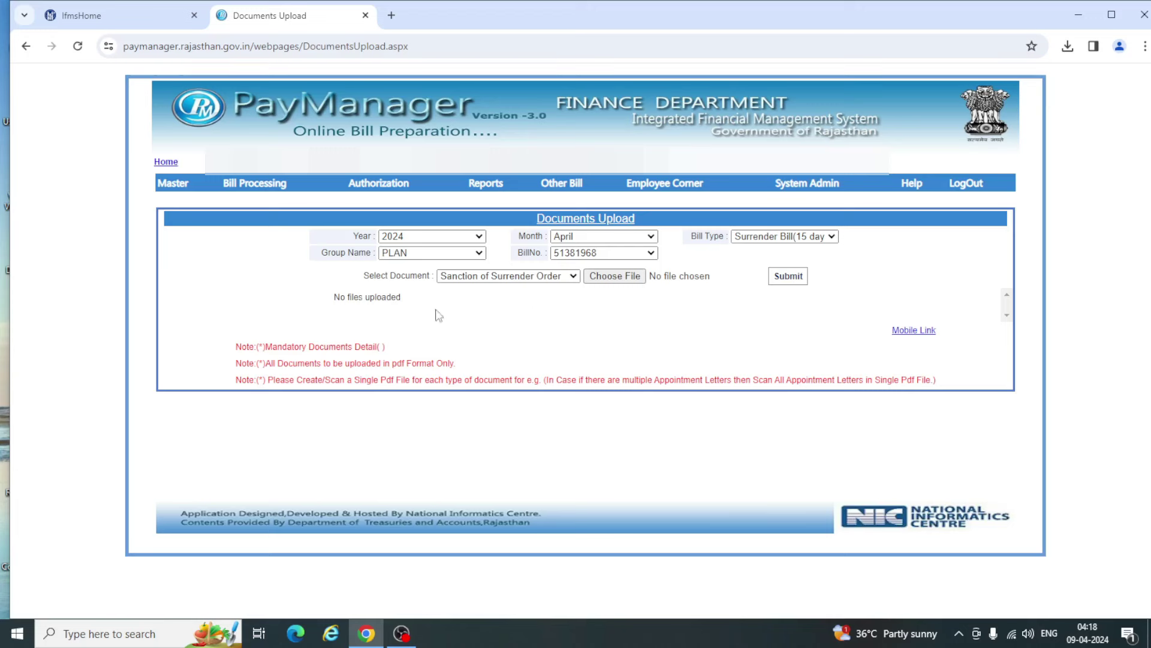
left_click(624, 277)
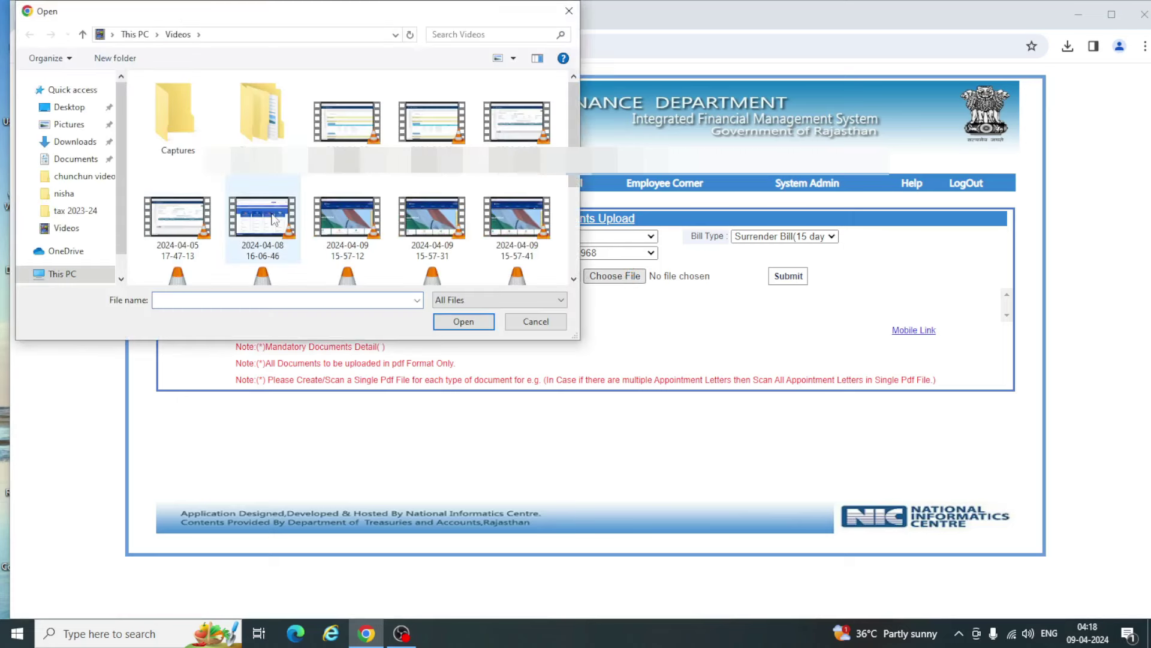
left_click(69, 107)
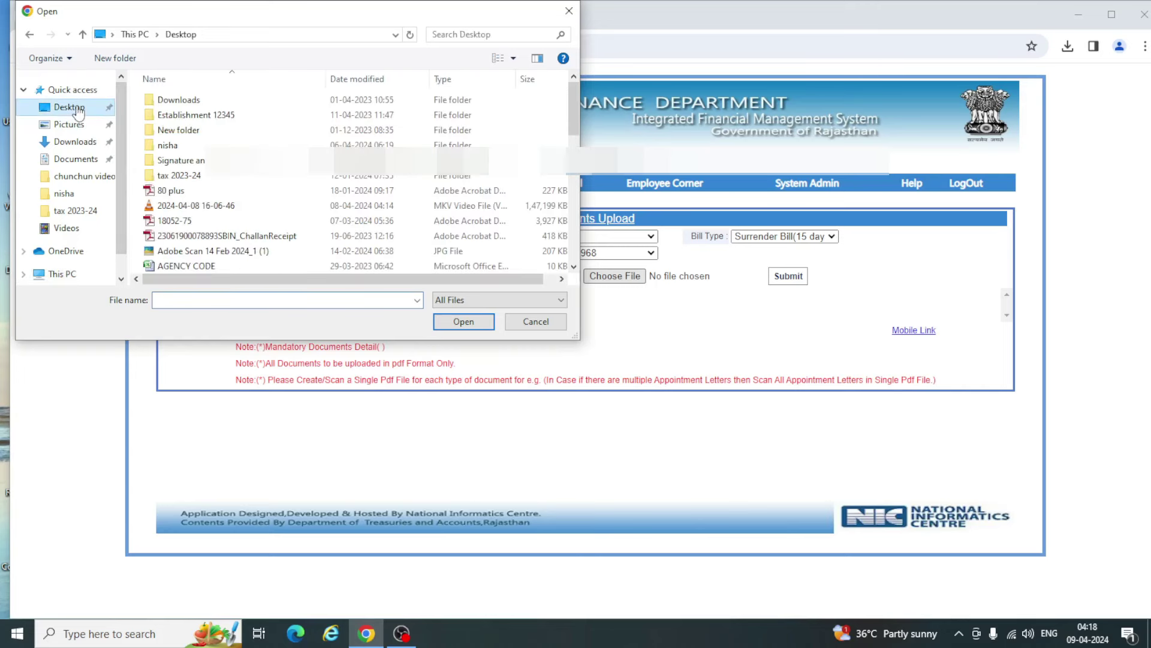
double_click(175, 221)
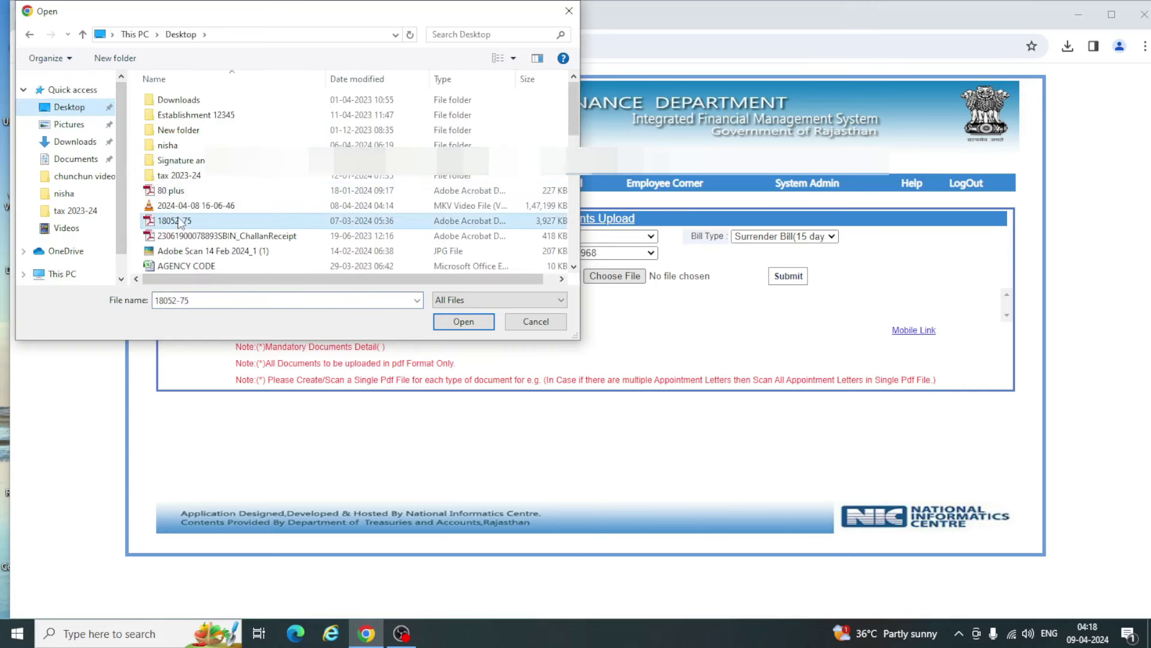
left_click(788, 280)
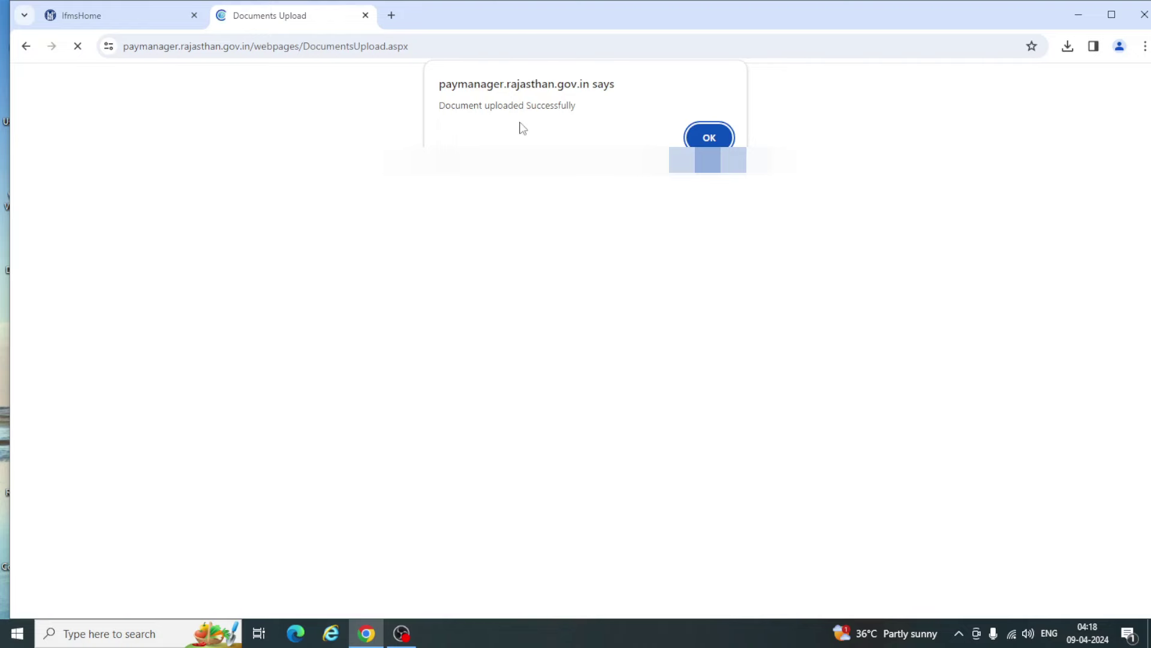
left_click(709, 138)
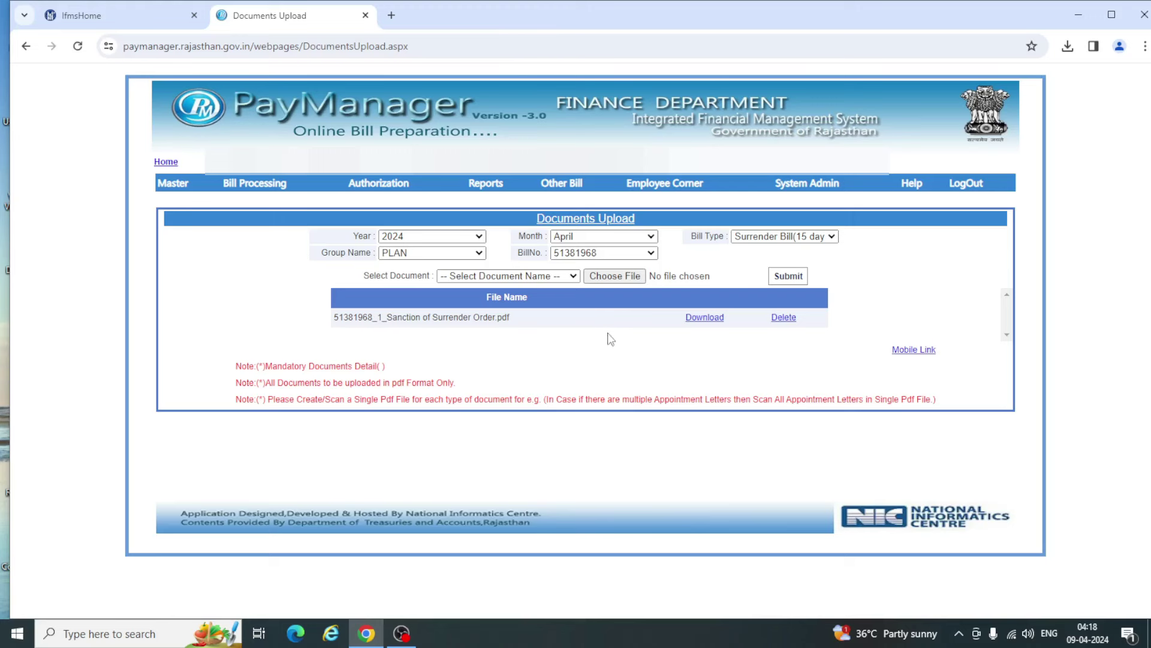
Open the Forward To DDO page and select bill type Surrender Bill(15 days) and bill name PLAN for April 2024.
mouse_move(262, 186)
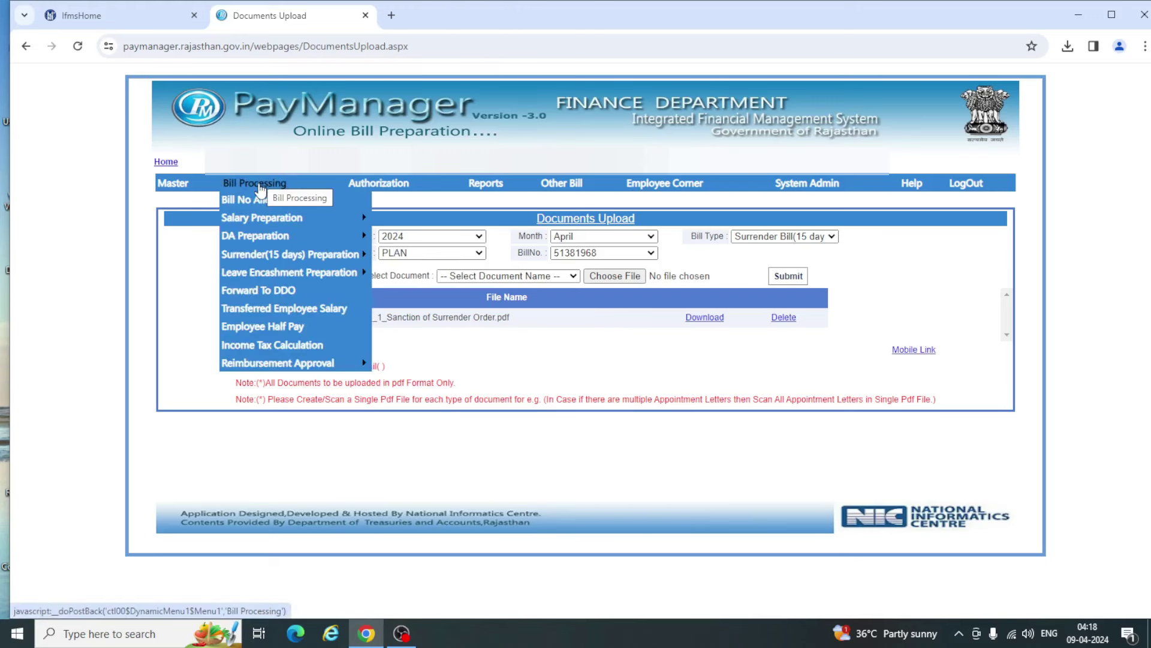
left_click(266, 293)
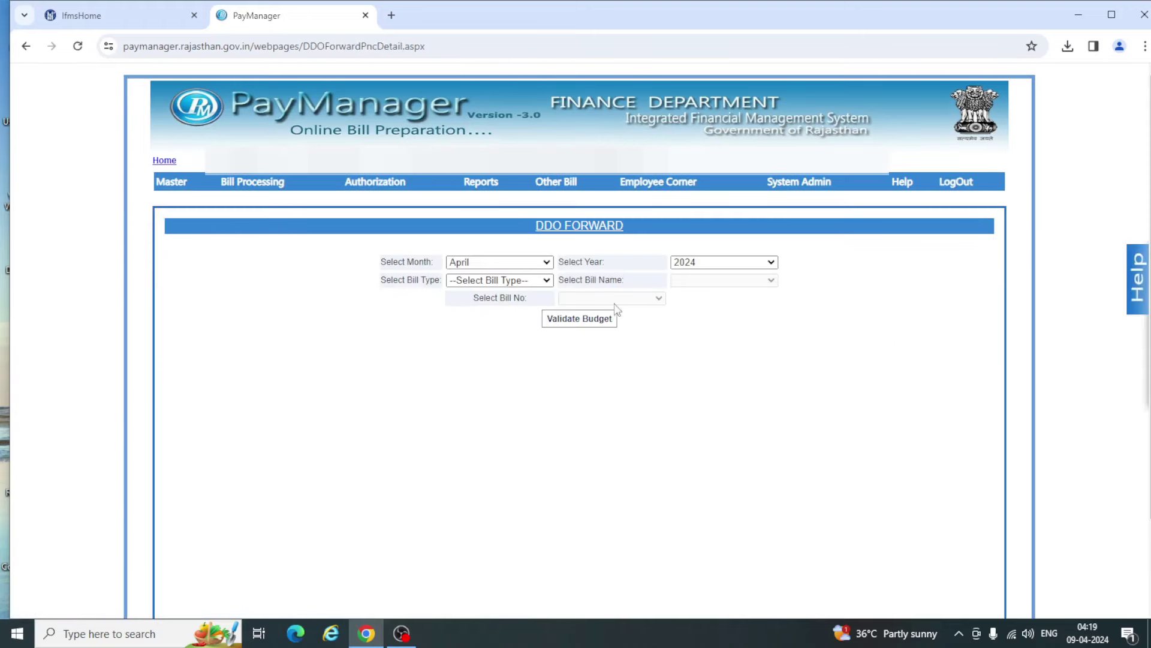
left_click(522, 280)
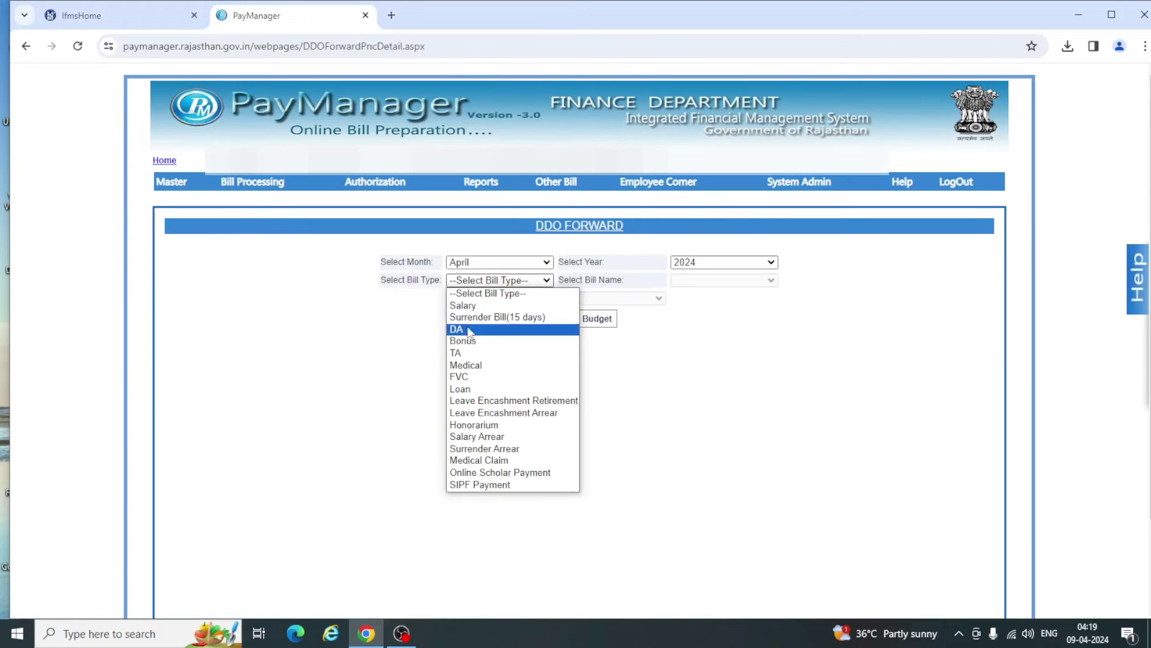
left_click(470, 318)
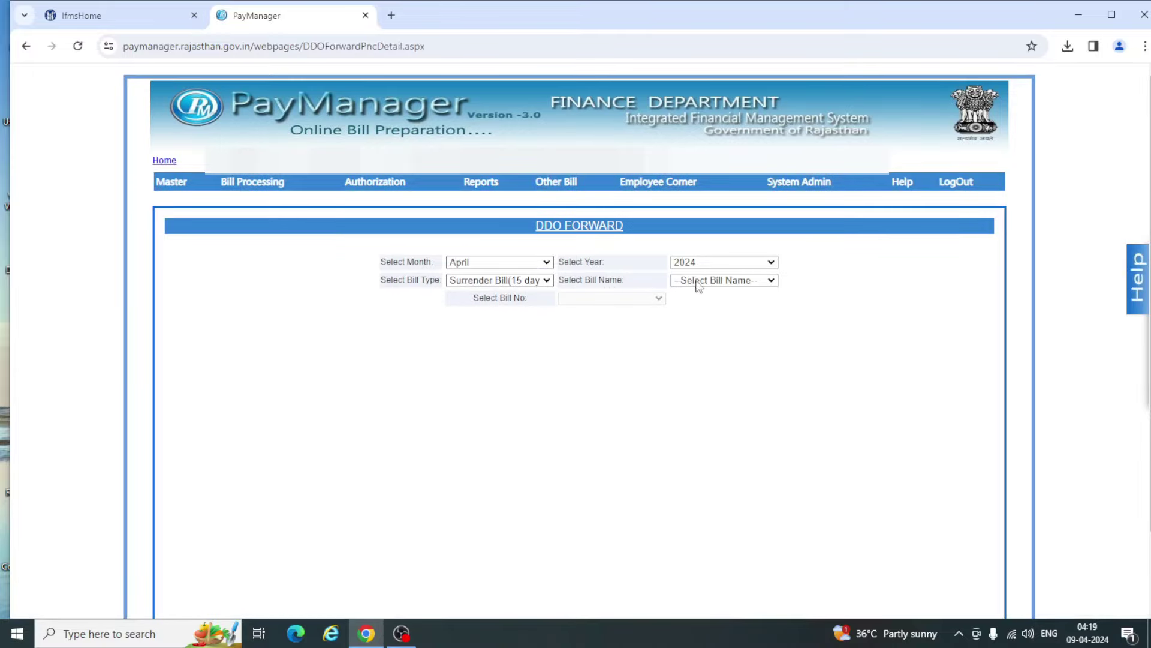
left_click(698, 280)
left_click(697, 312)
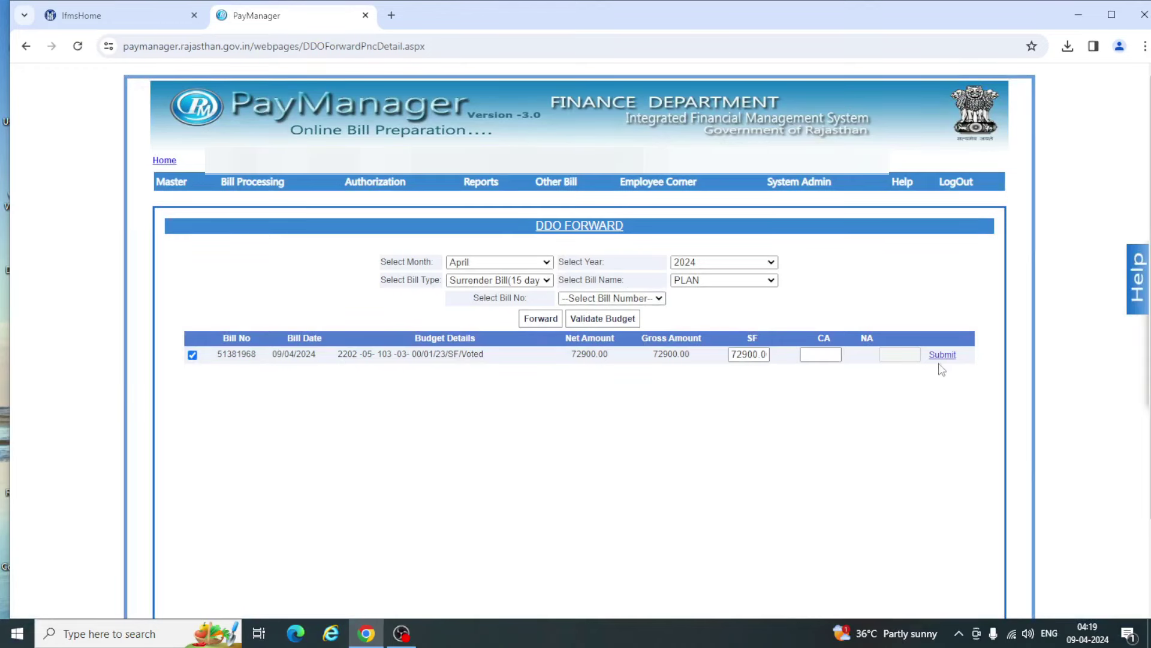
Submit the surrender bill's SF budget details, validate its budget and forward it to the DDO.
left_click(943, 355)
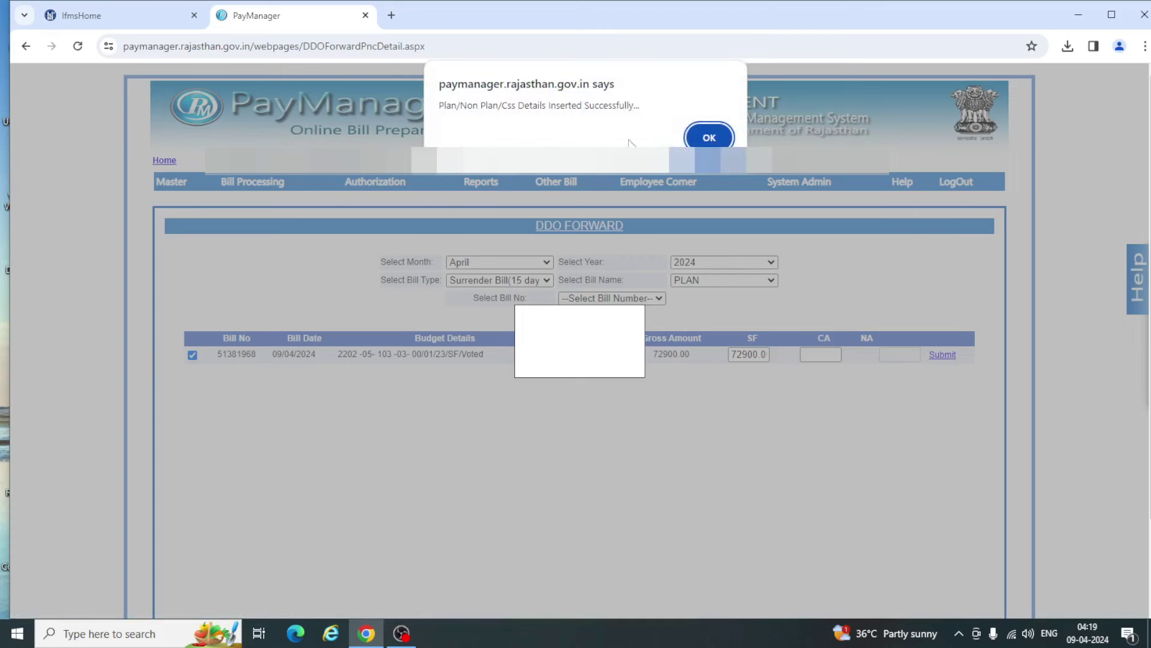
left_click(711, 139)
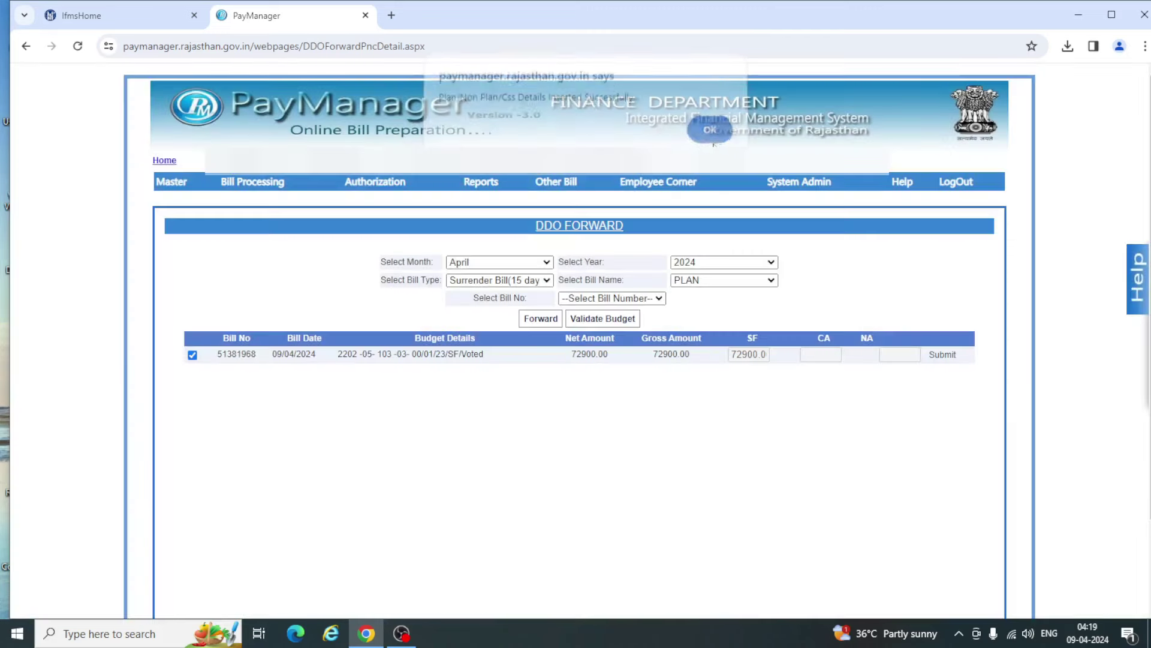
left_click(593, 319)
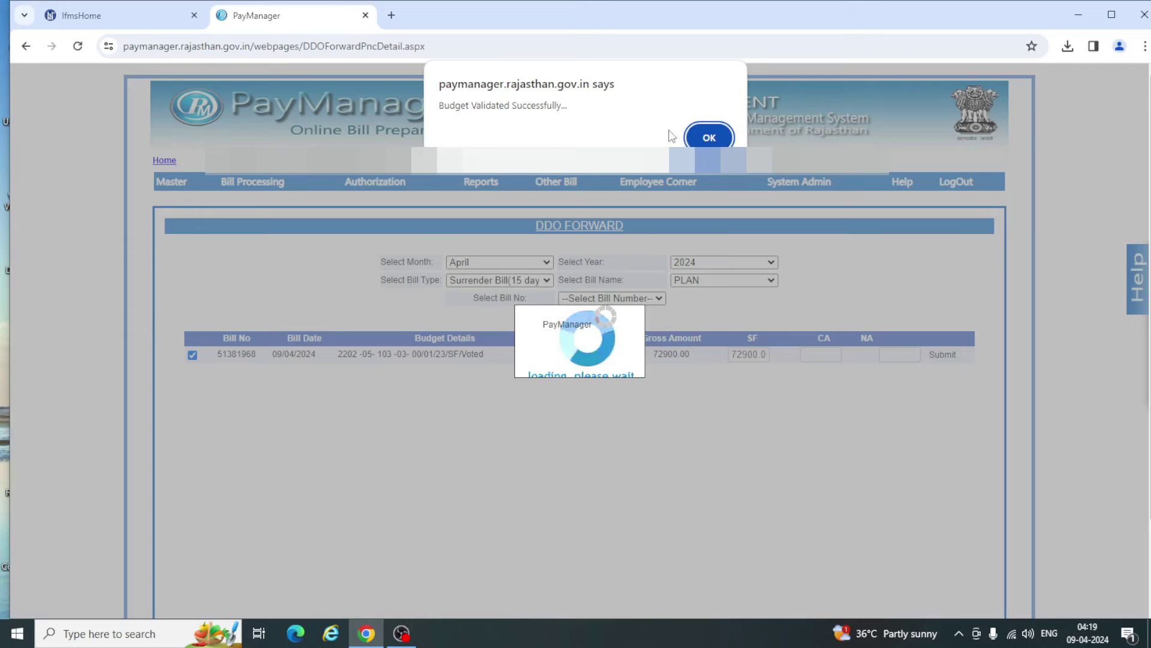
left_click(711, 139)
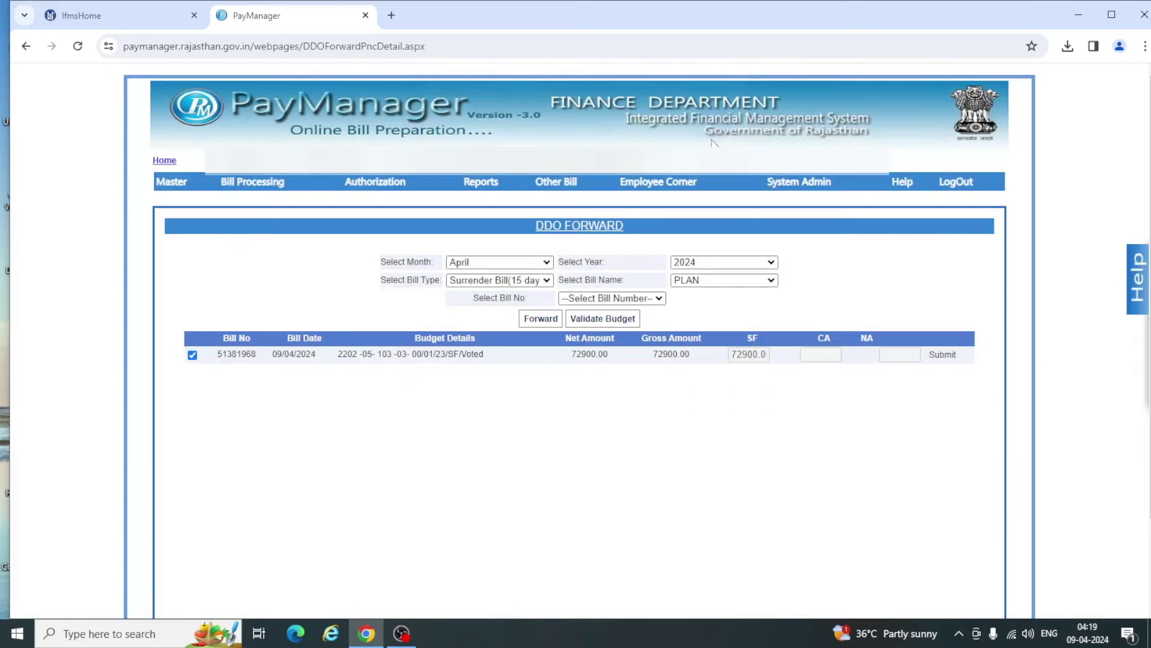
left_click(538, 319)
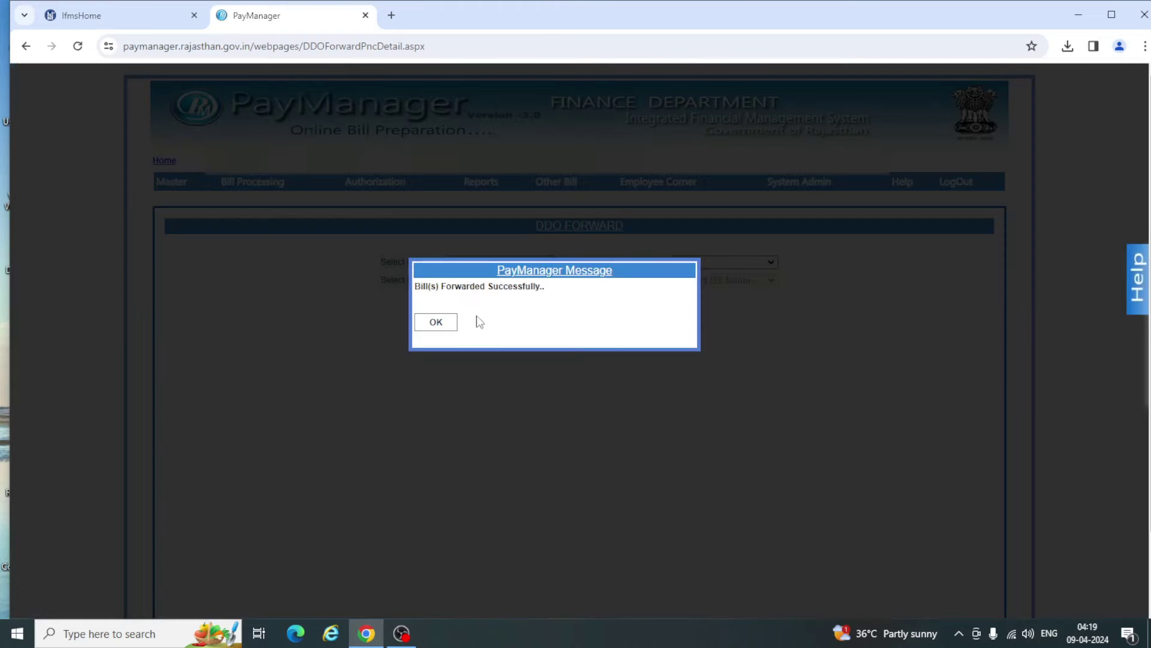
left_click(437, 322)
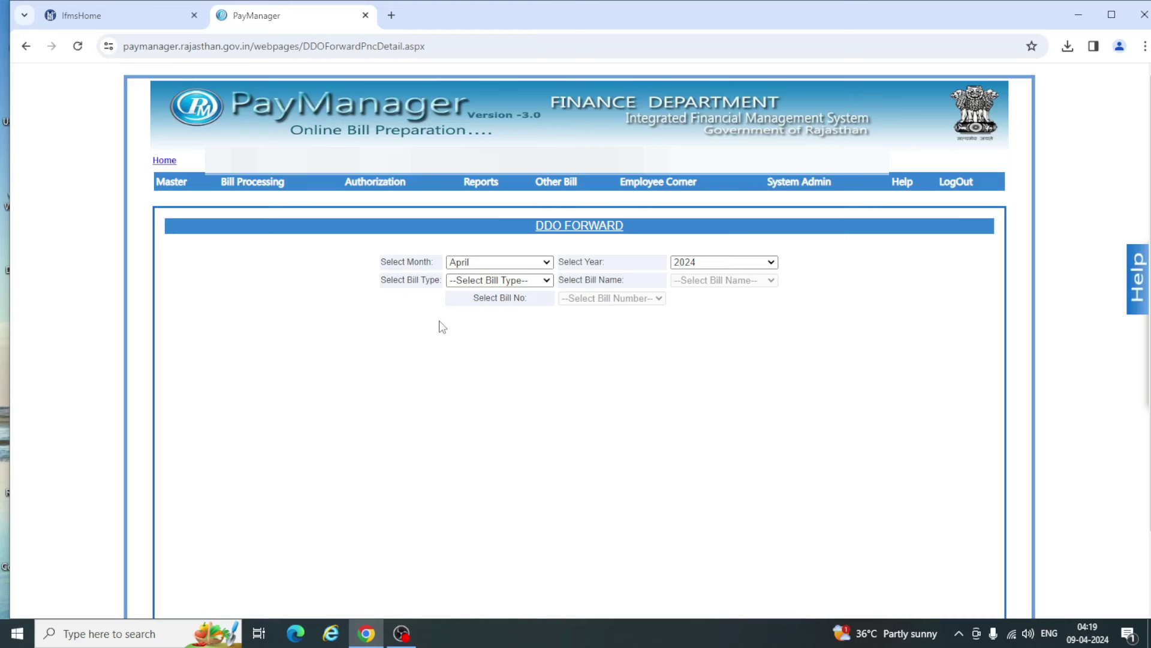
Check the bill status of Surrender Bill(15 days) for April 2024.
mouse_move(363, 183)
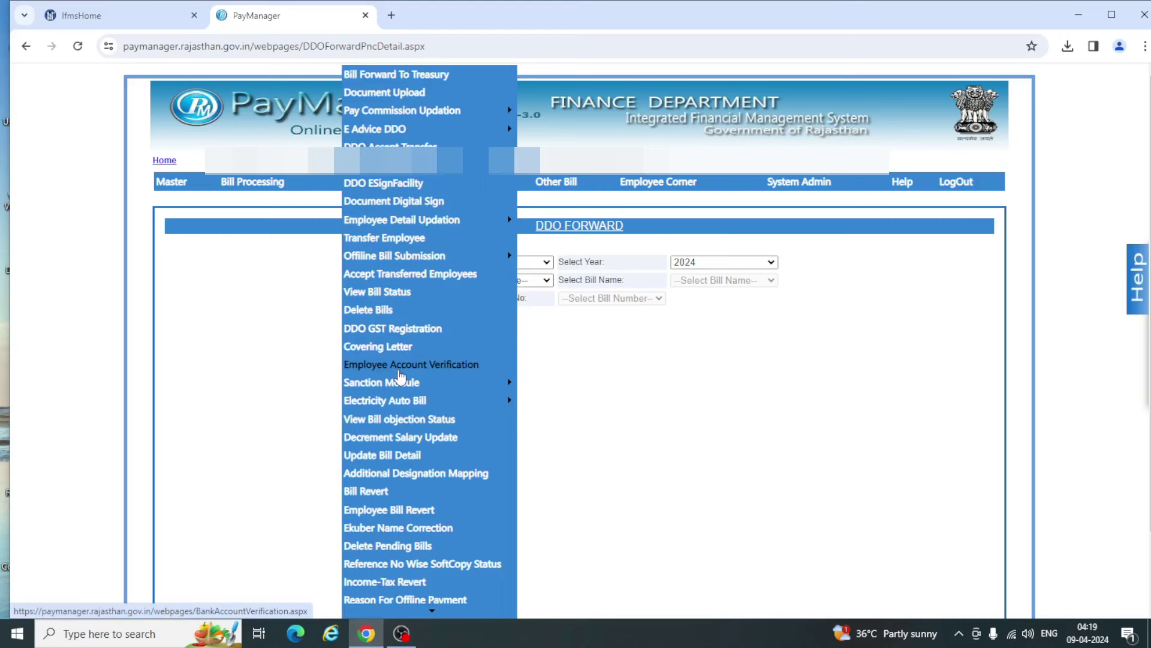
mouse_move(412, 406)
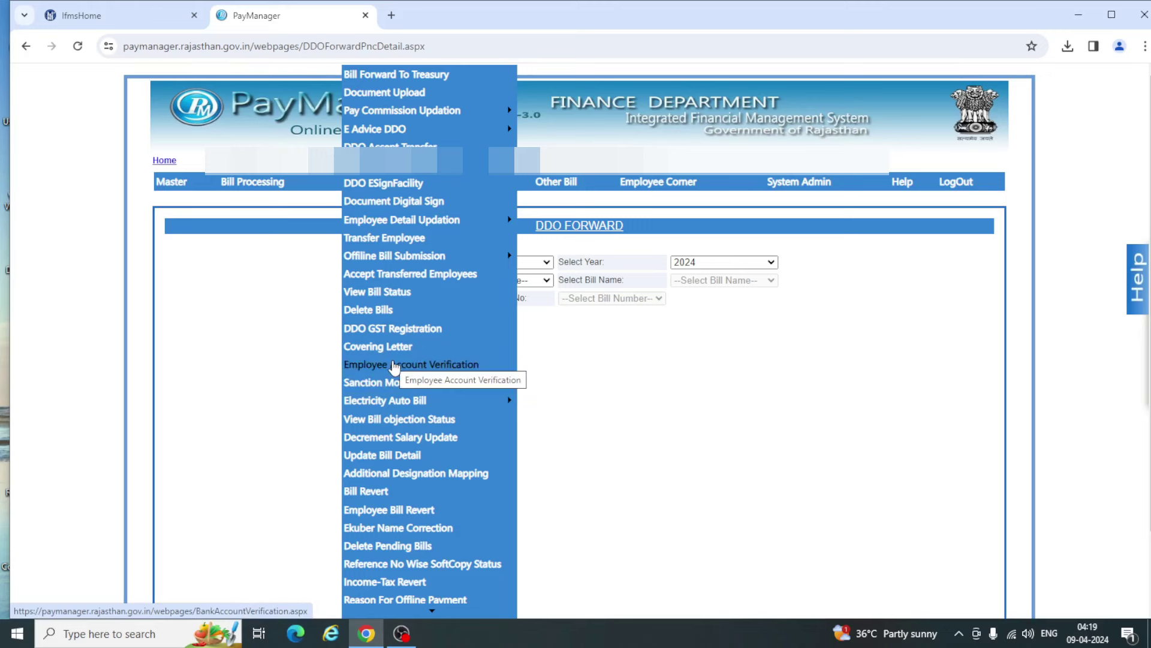
left_click(384, 292)
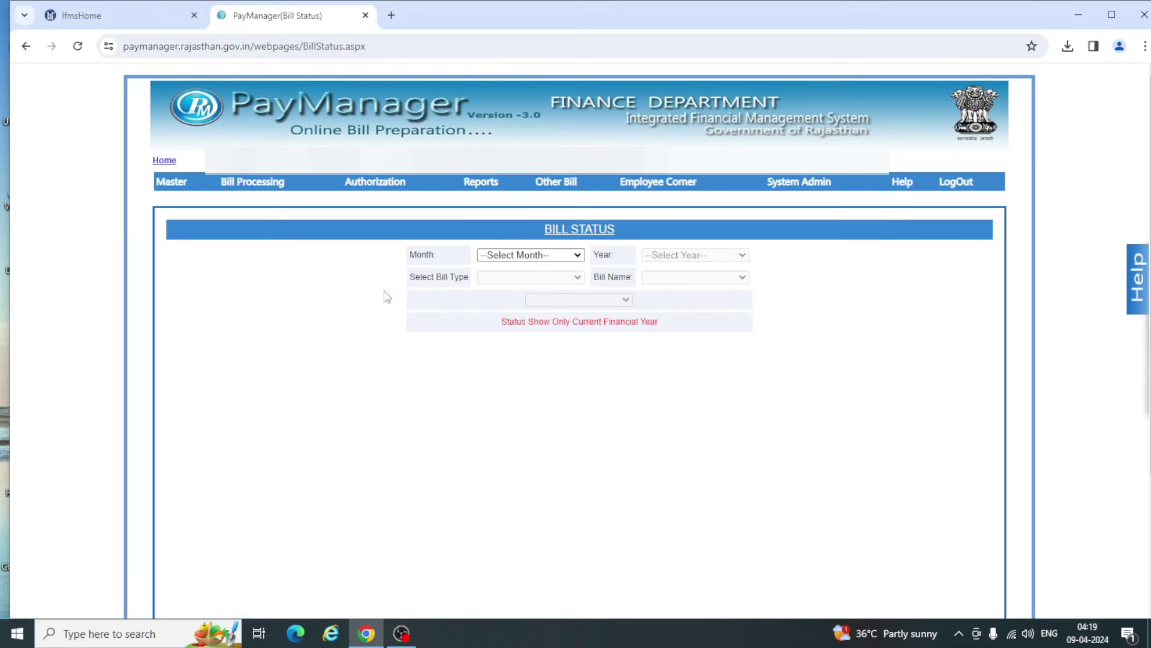
left_click(521, 255)
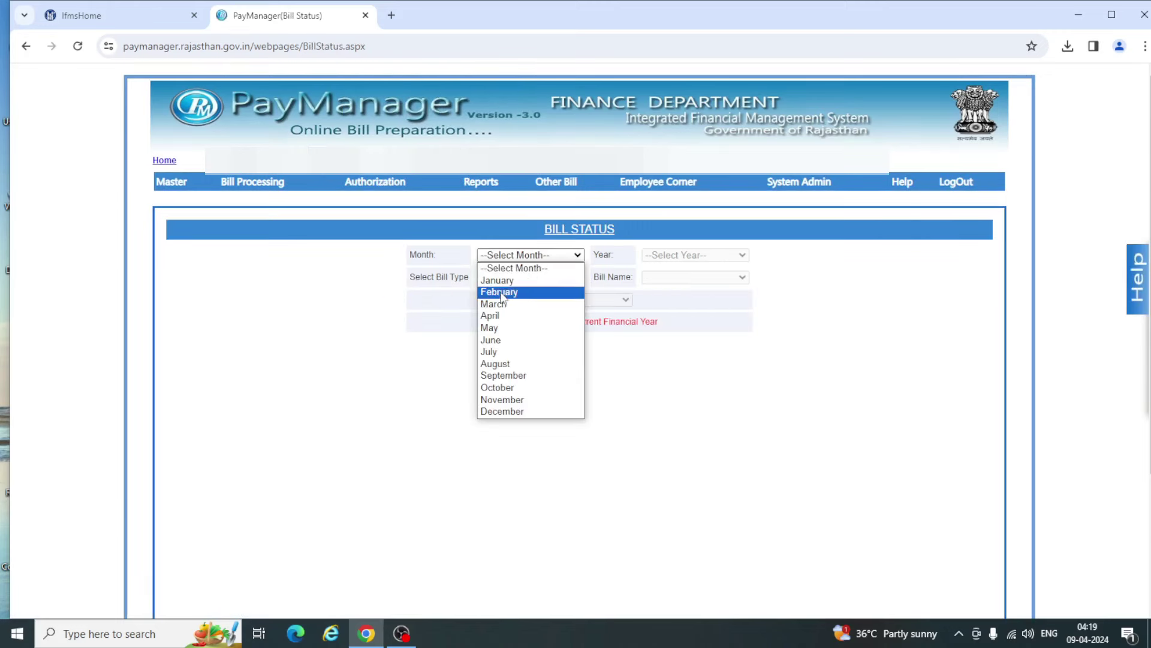
left_click(498, 315)
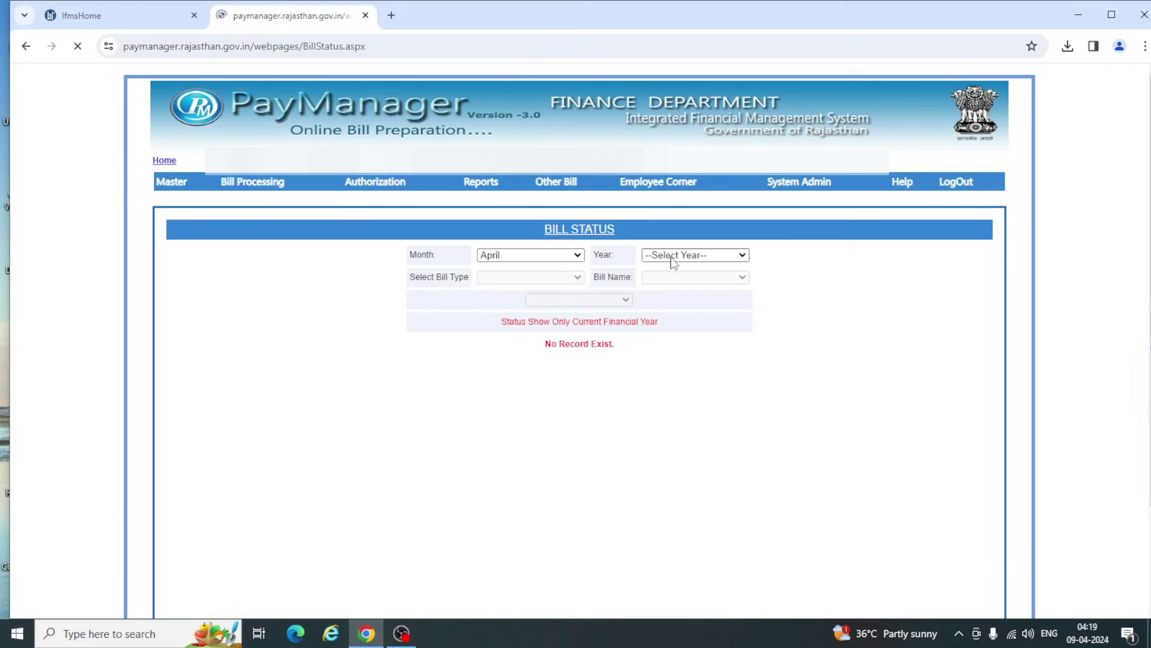
left_click(672, 257)
left_click(657, 292)
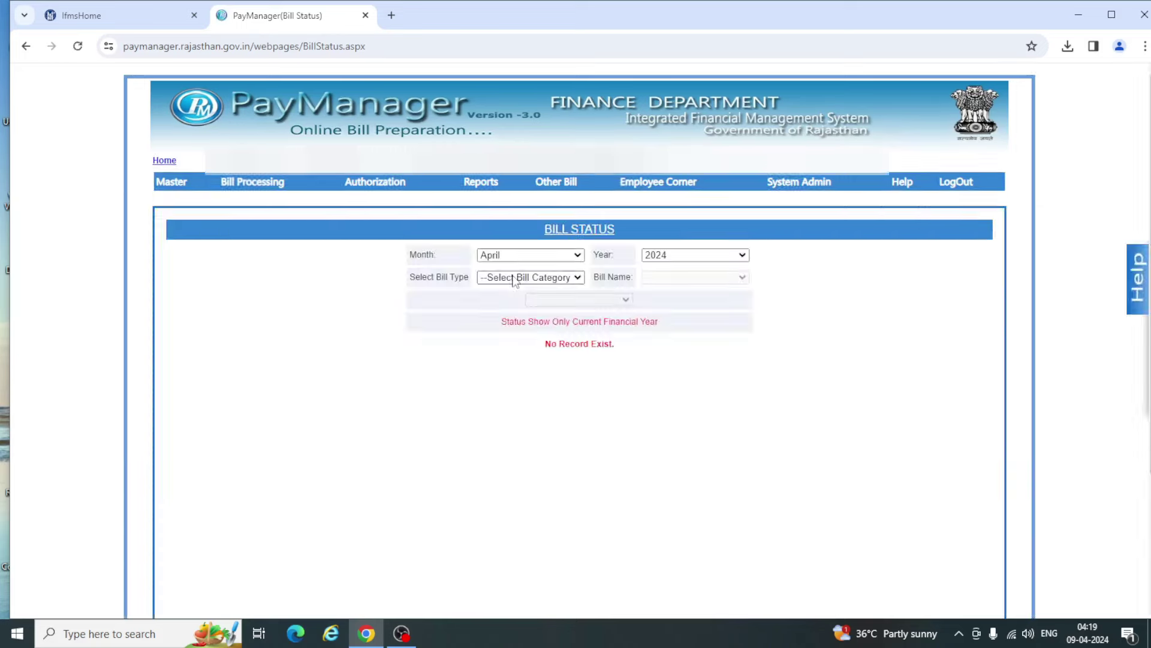
left_click(514, 277)
left_click(508, 314)
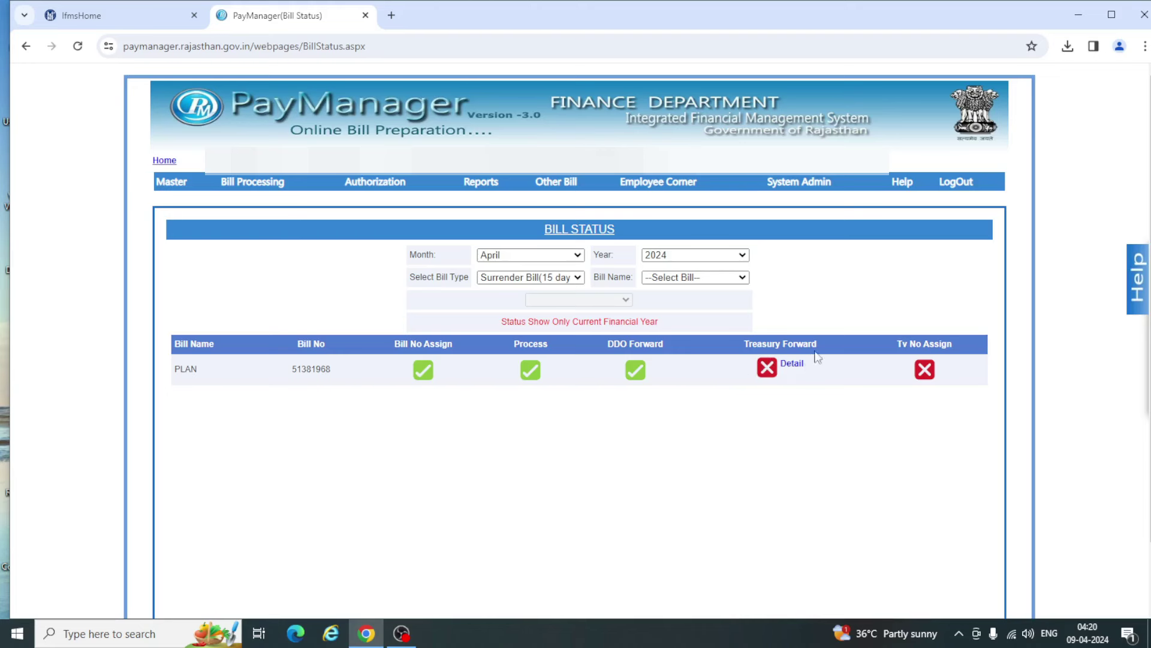
Generate the Inner report for the April 2024 PLAN surrender bill from the Surrender(15 days) Inner page.
mouse_move(484, 190)
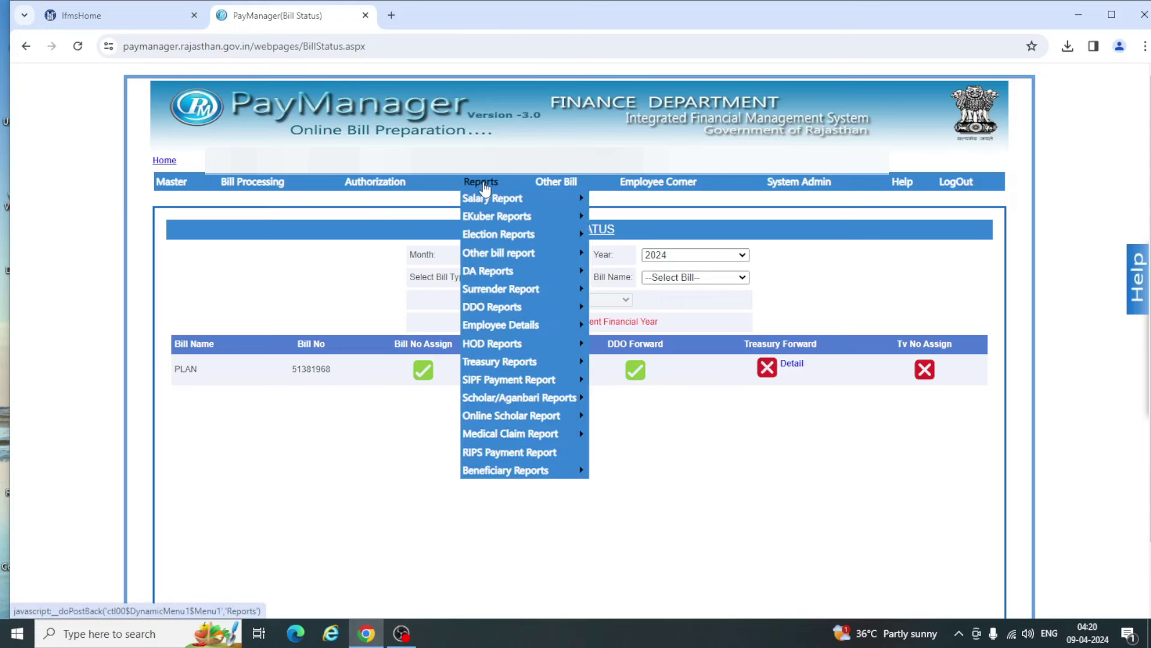
mouse_move(504, 277)
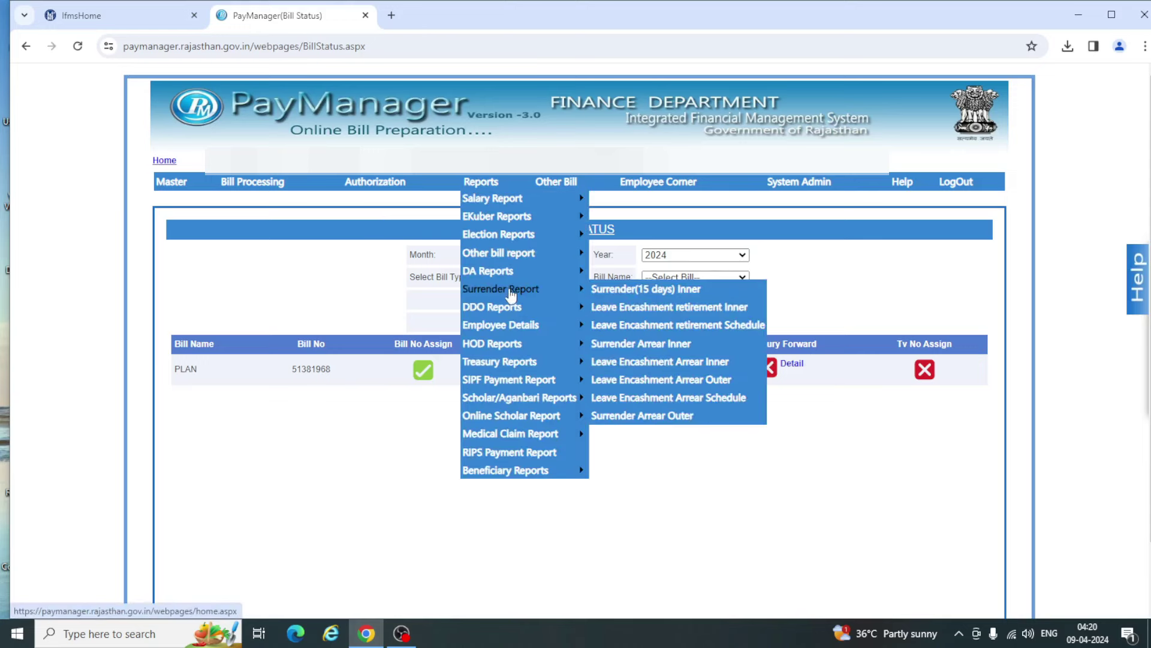
left_click(647, 290)
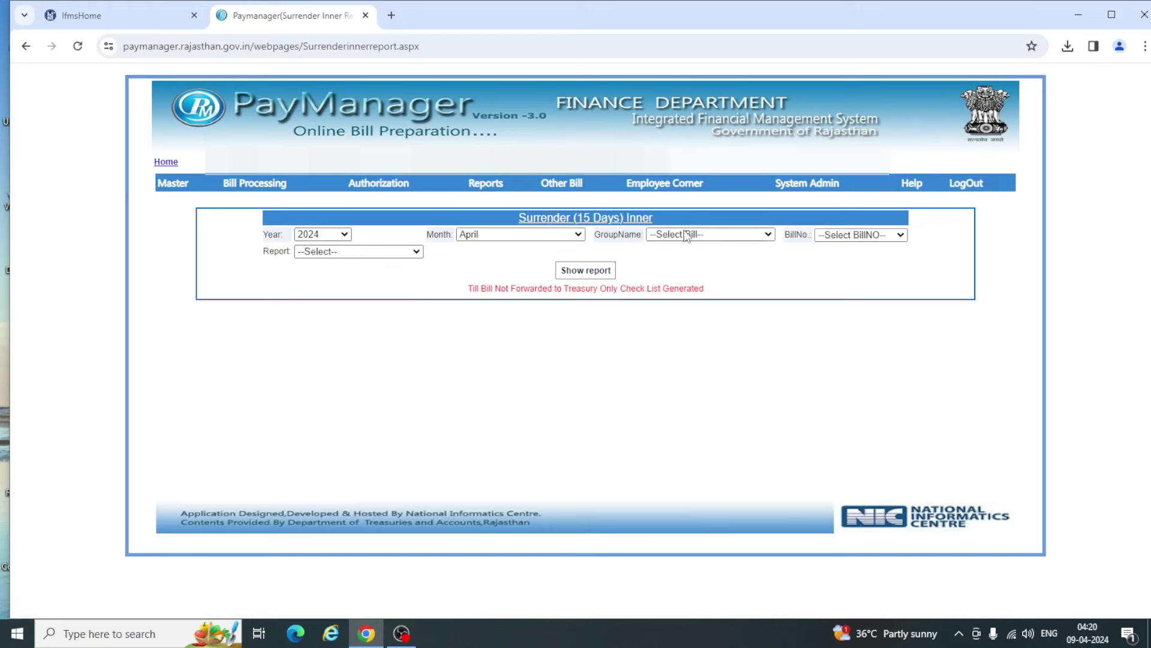
left_click(690, 235)
left_click(665, 262)
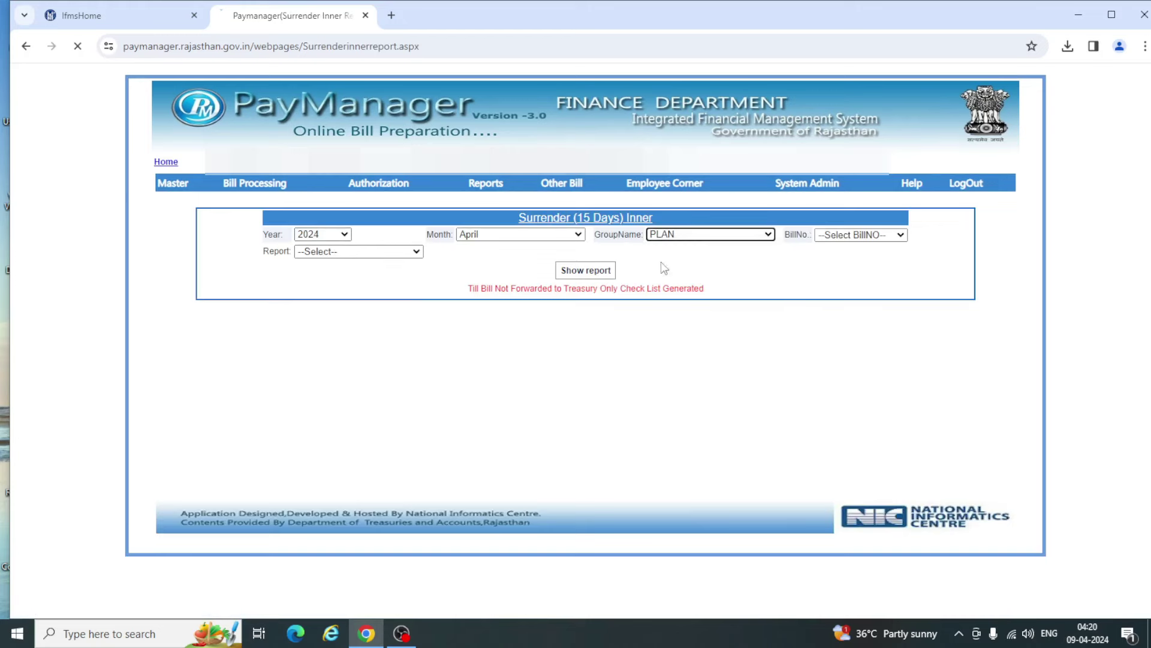
left_click(836, 235)
left_click(837, 260)
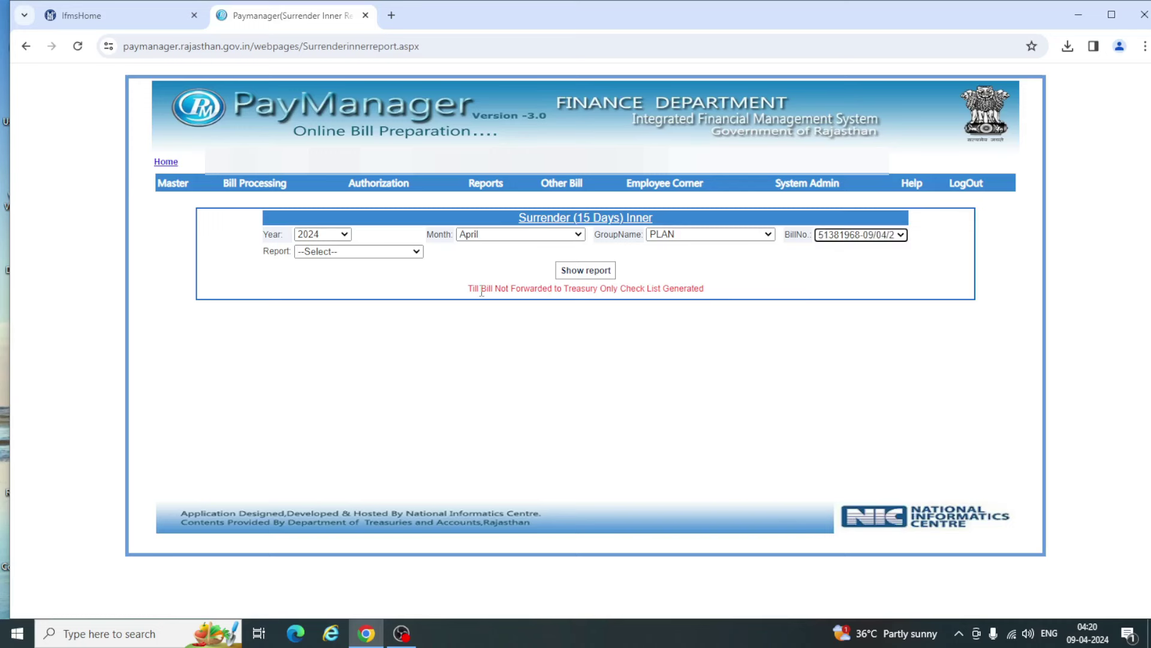
left_click(333, 252)
left_click(312, 277)
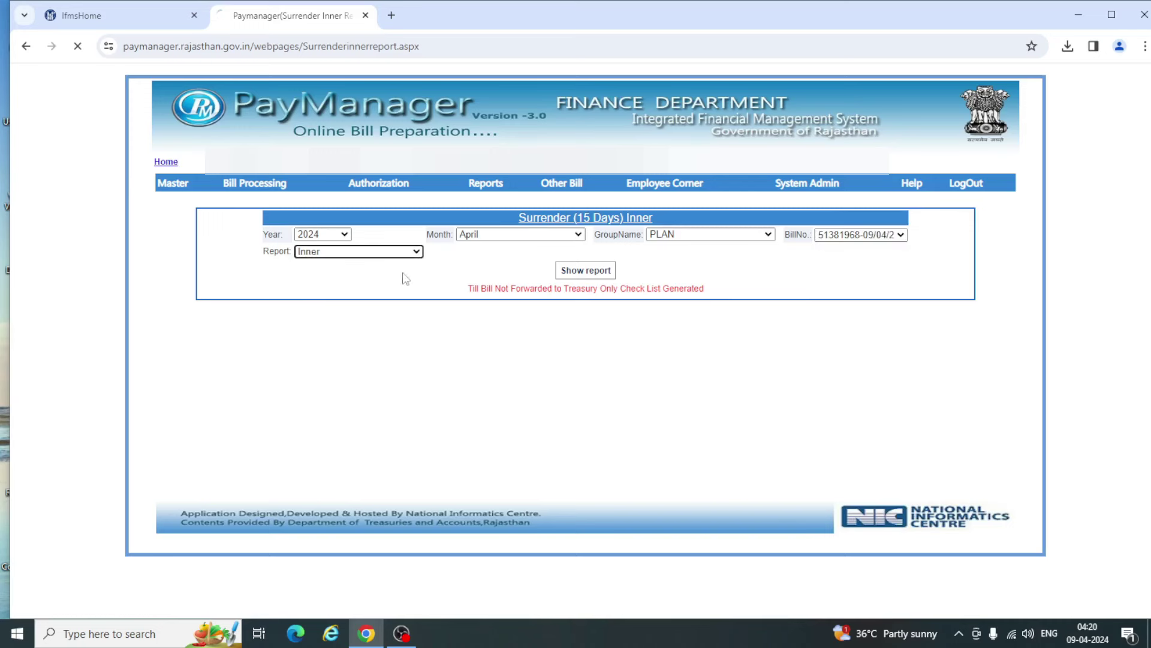
left_click(586, 270)
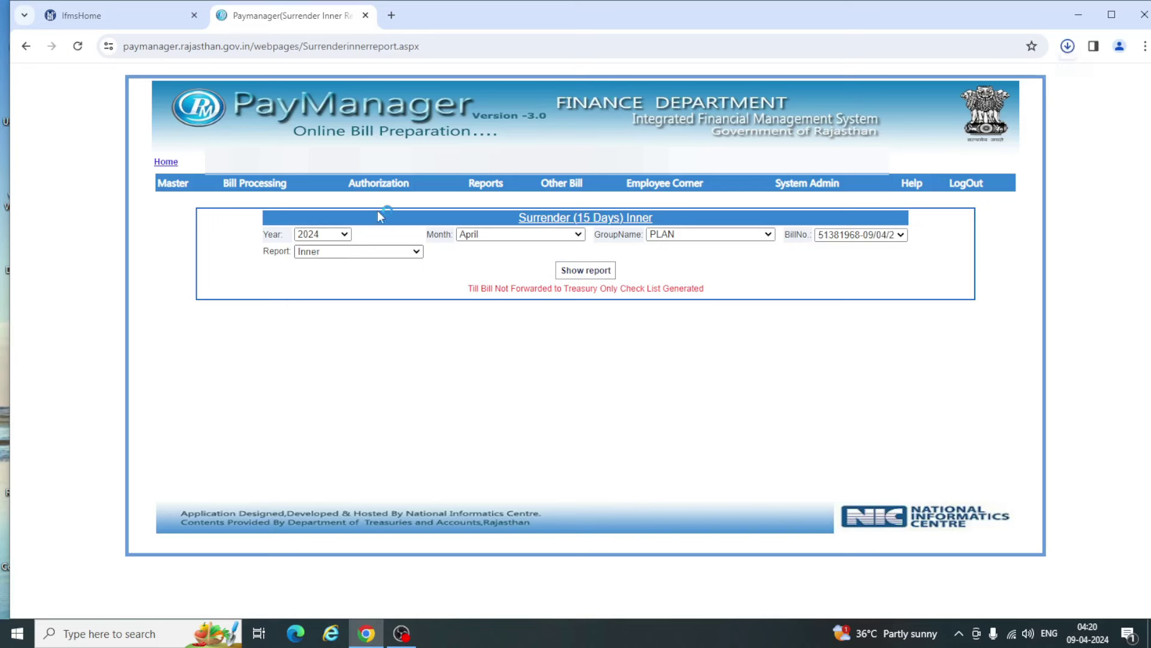
Generate the Outer and Schedule reports for the same surrender bill.
left_click(324, 252)
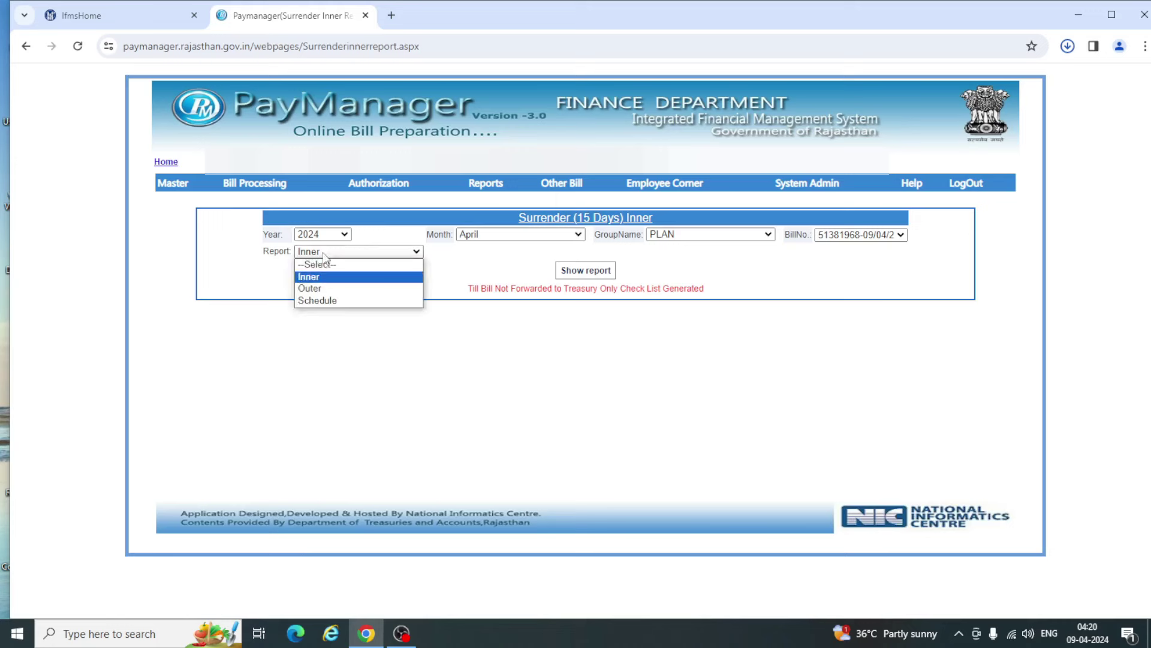
left_click(313, 289)
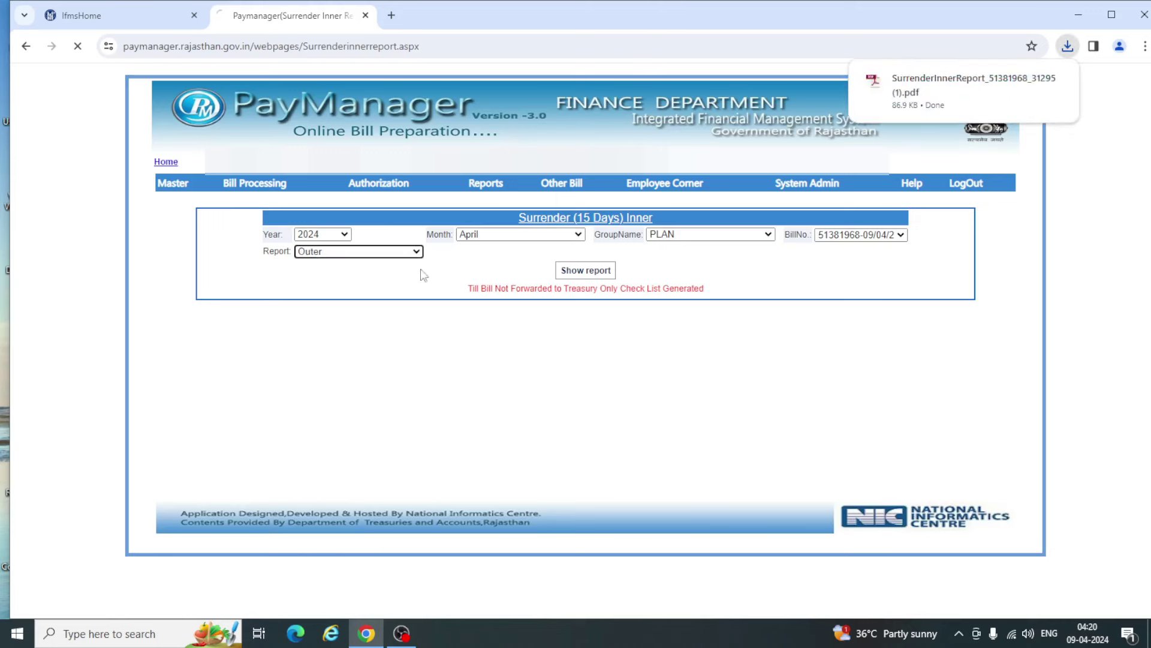
left_click(587, 271)
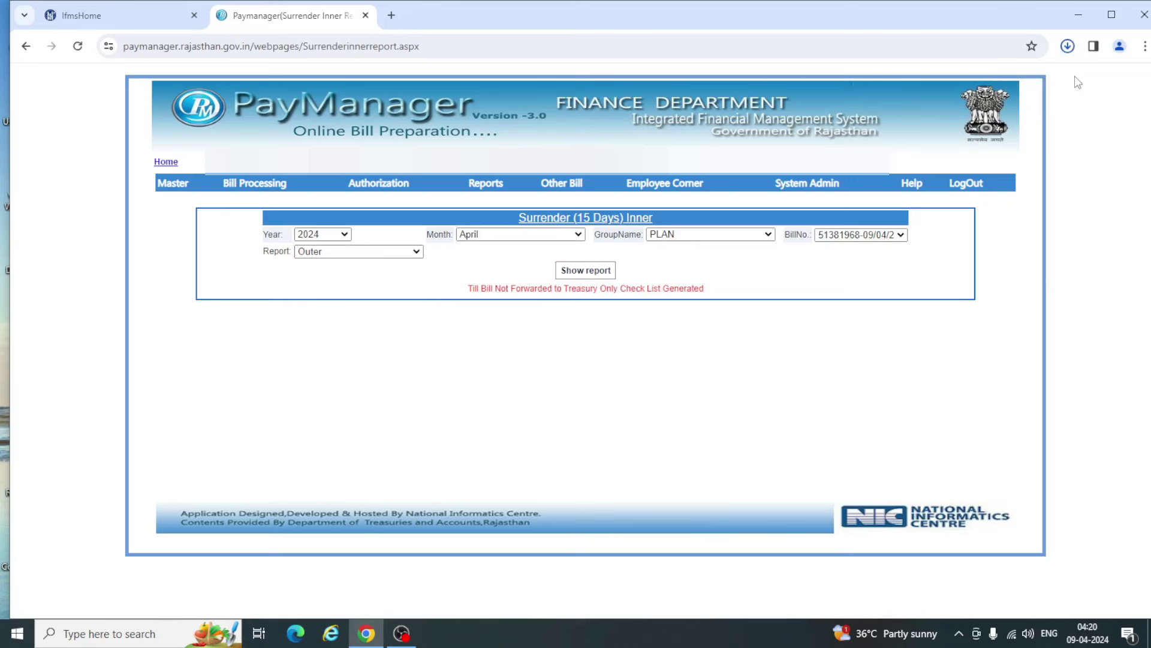
left_click(322, 254)
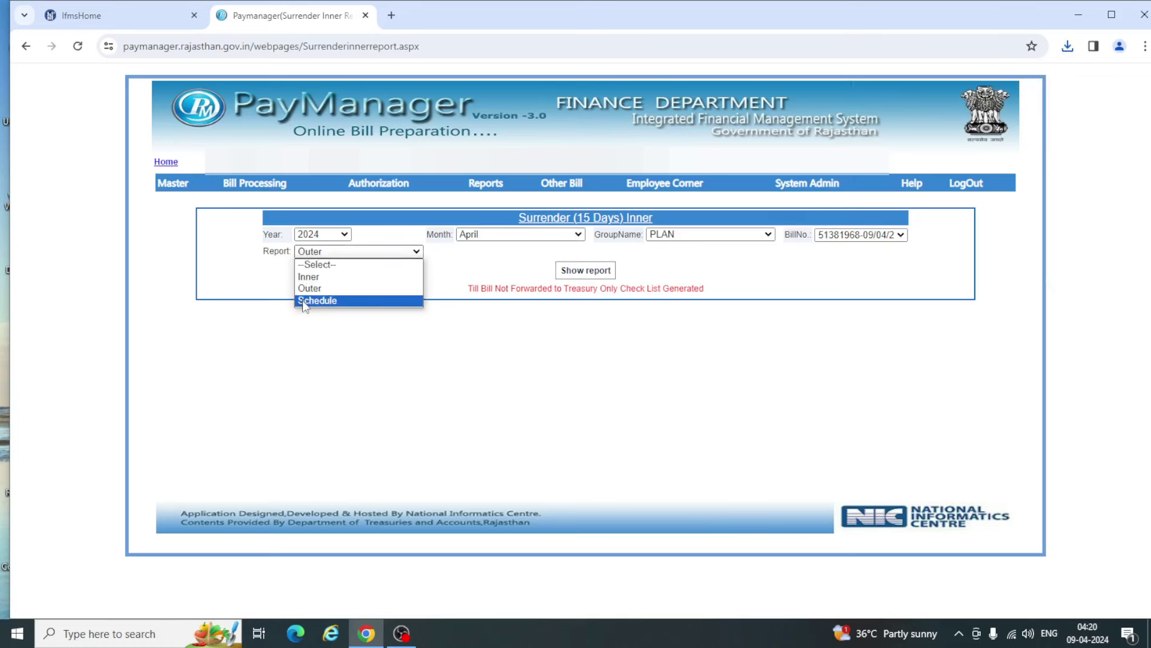
left_click(303, 300)
left_click(578, 273)
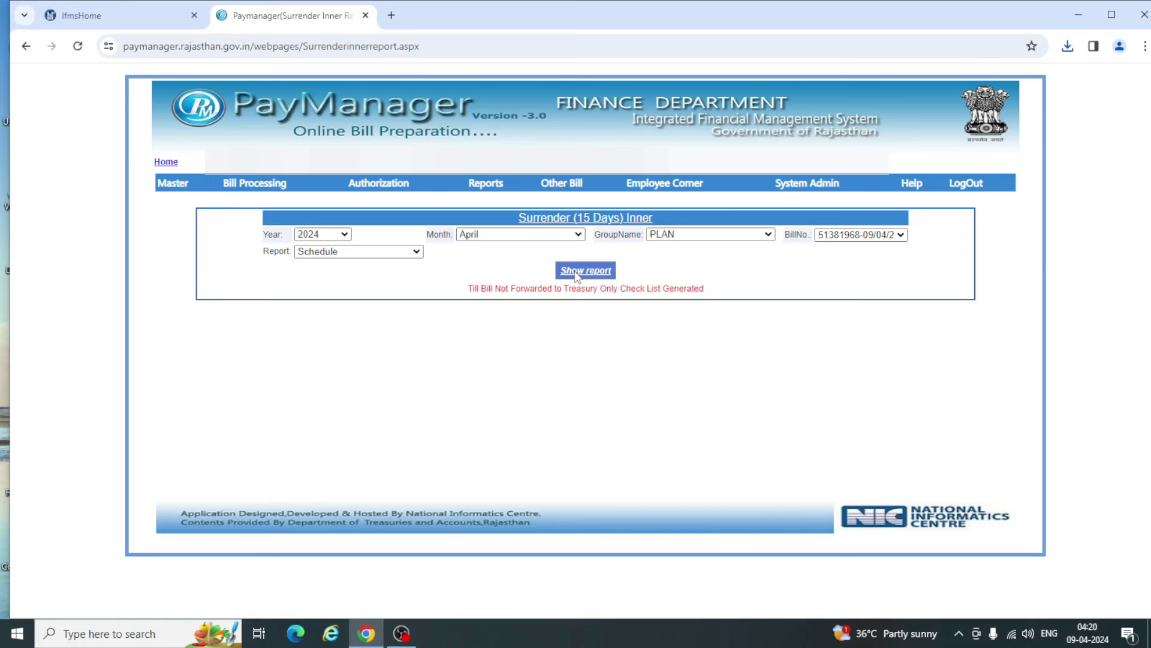
Open the Document Digital Sign page and select bill type Surrender Bill(15 days) and group PLAN.
mouse_move(384, 183)
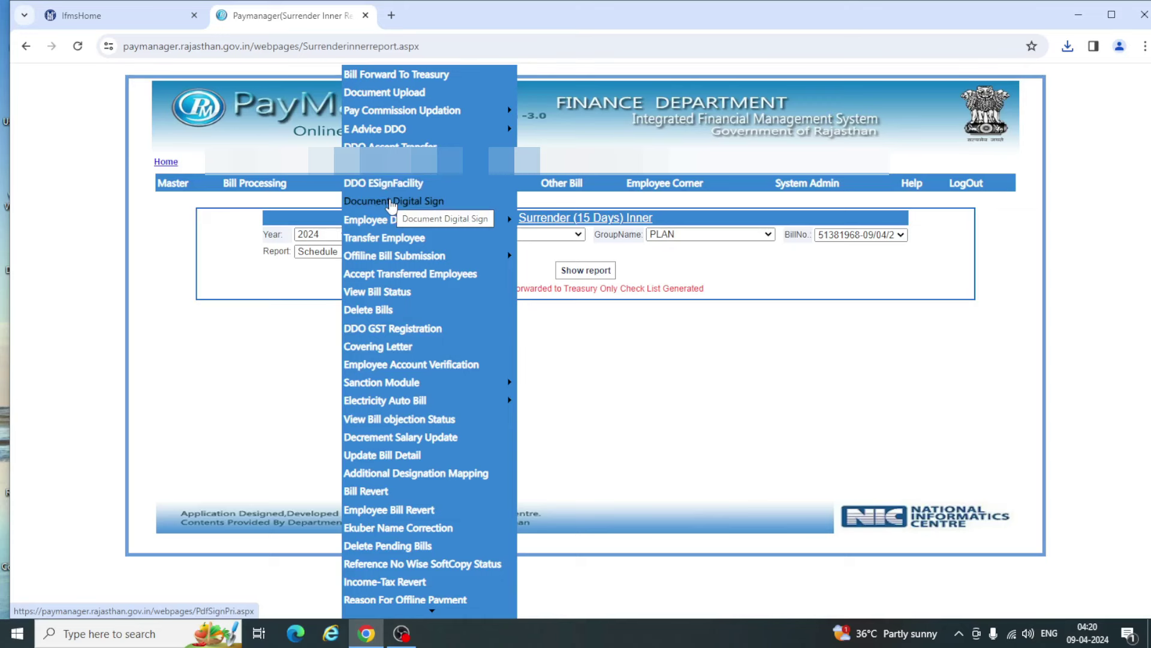
left_click(391, 202)
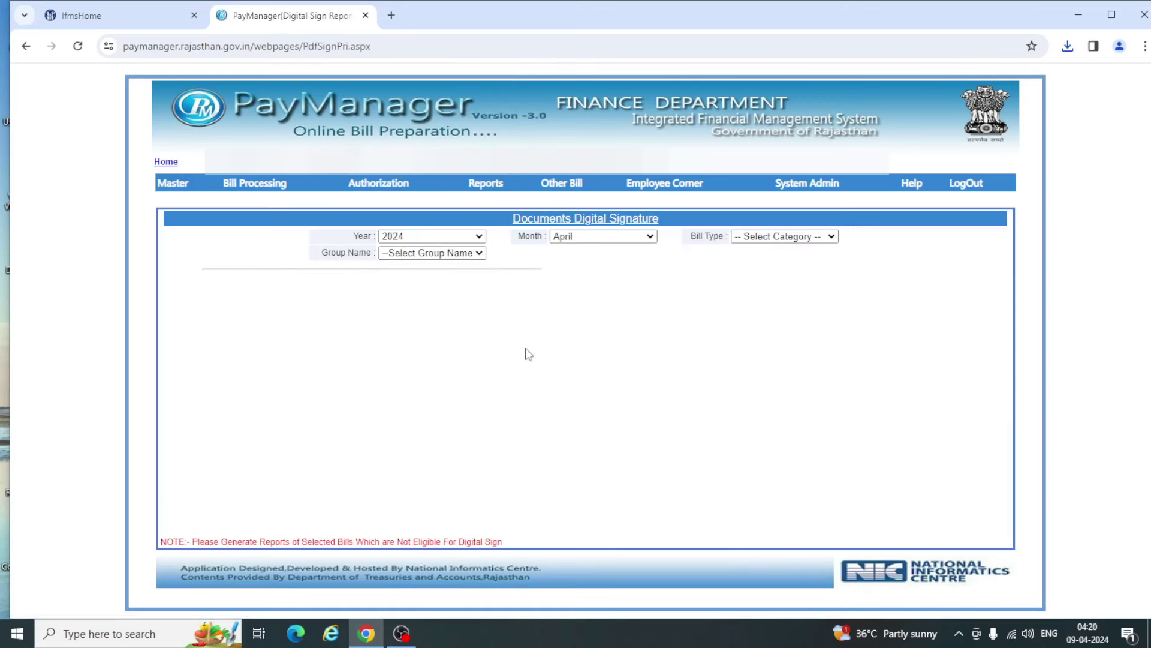
left_click(757, 237)
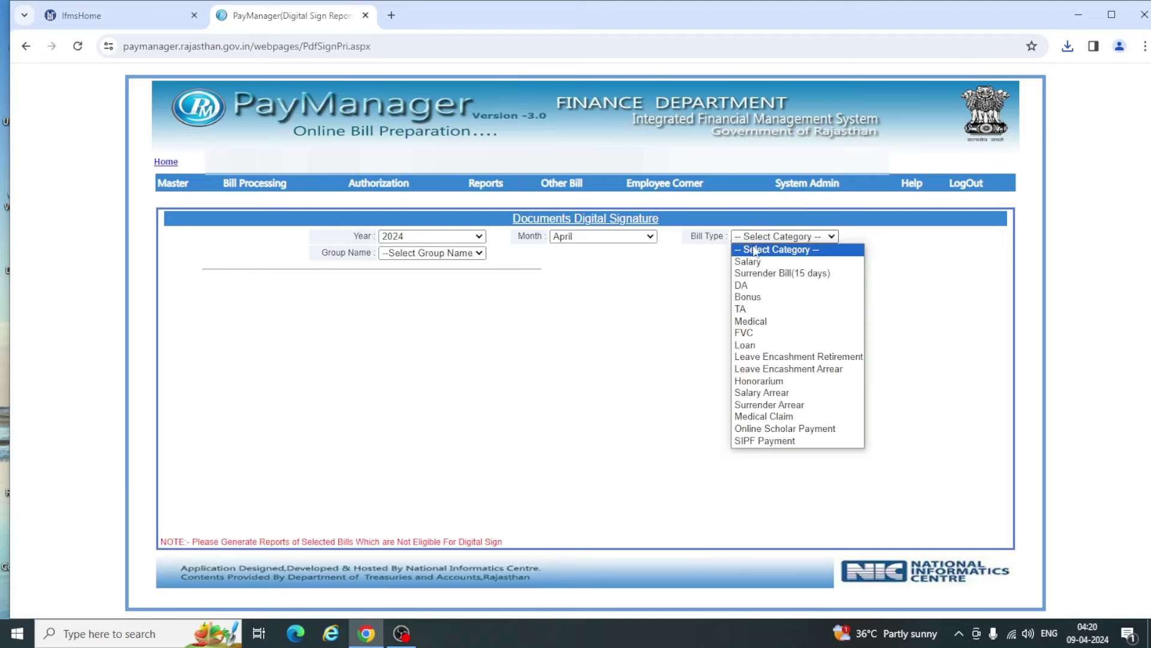
left_click(756, 275)
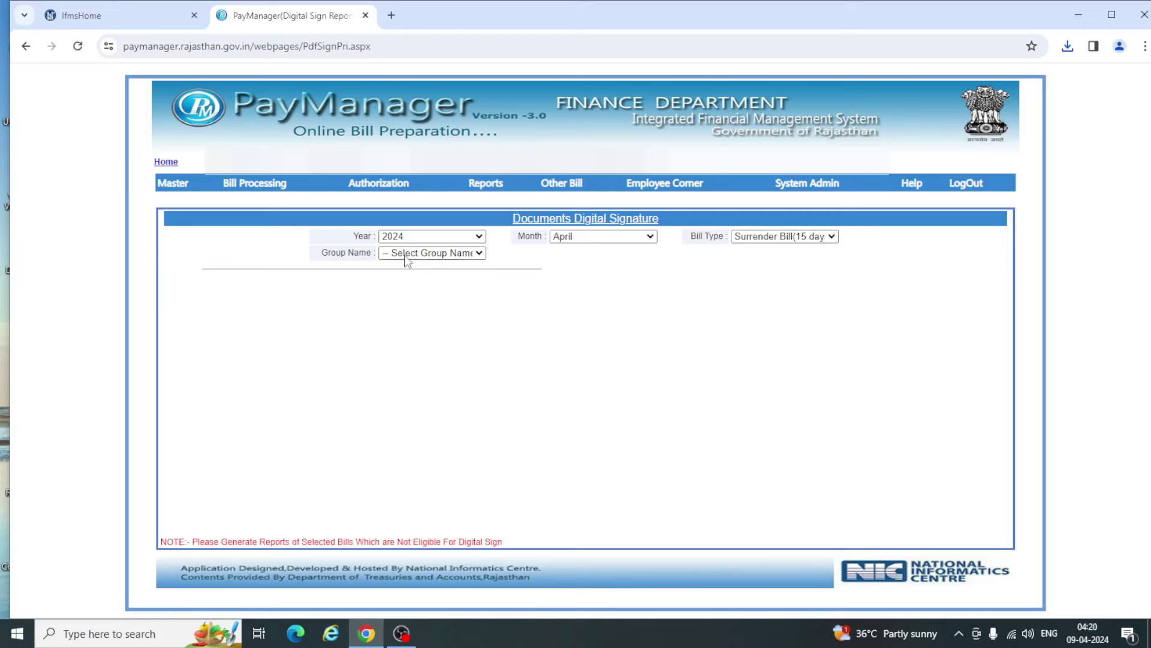
left_click(407, 259)
left_click(401, 280)
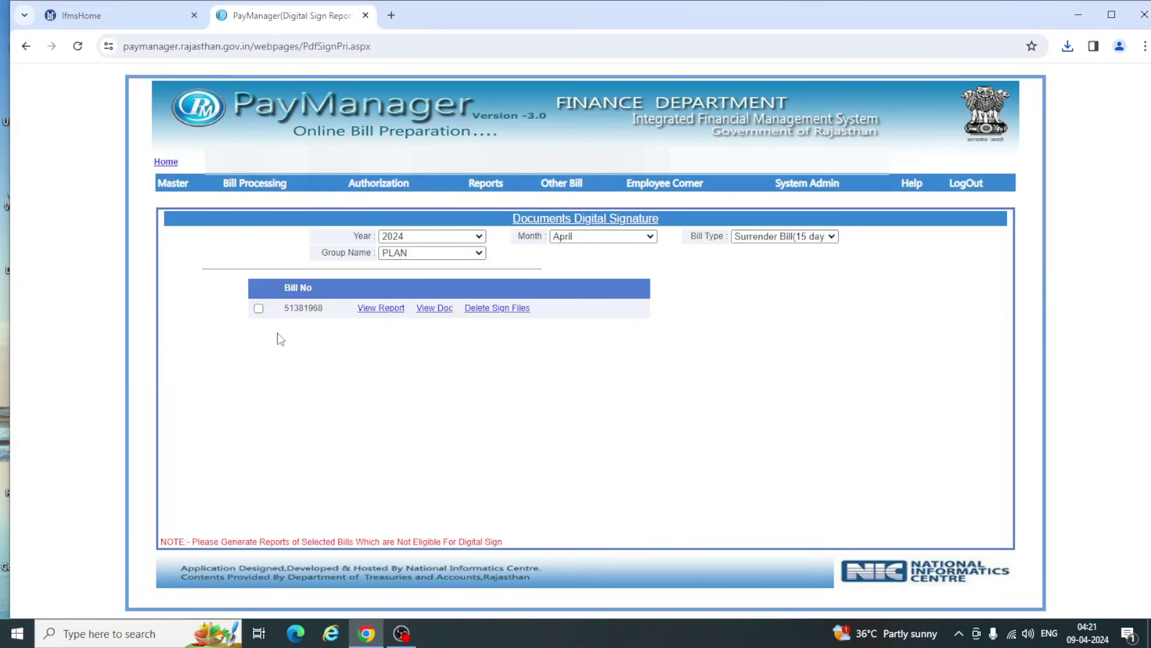
Select the surrender bill for signing, choose Sign By DSC and check its unsigned and signed file counts.
left_click(259, 309)
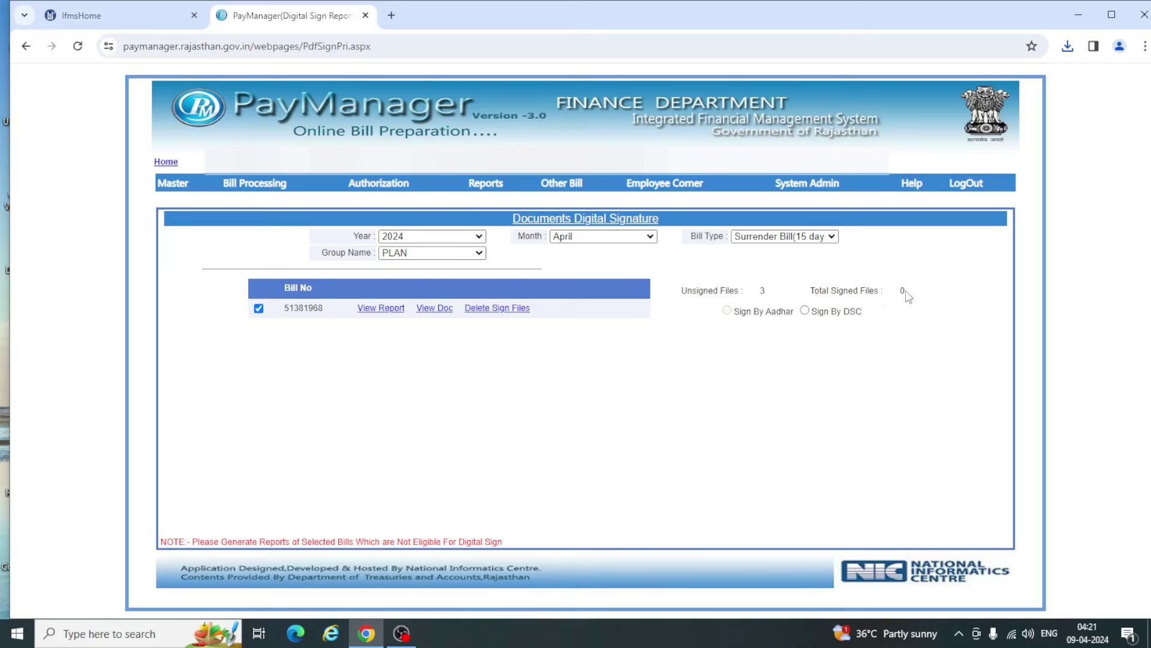
left_click(805, 310)
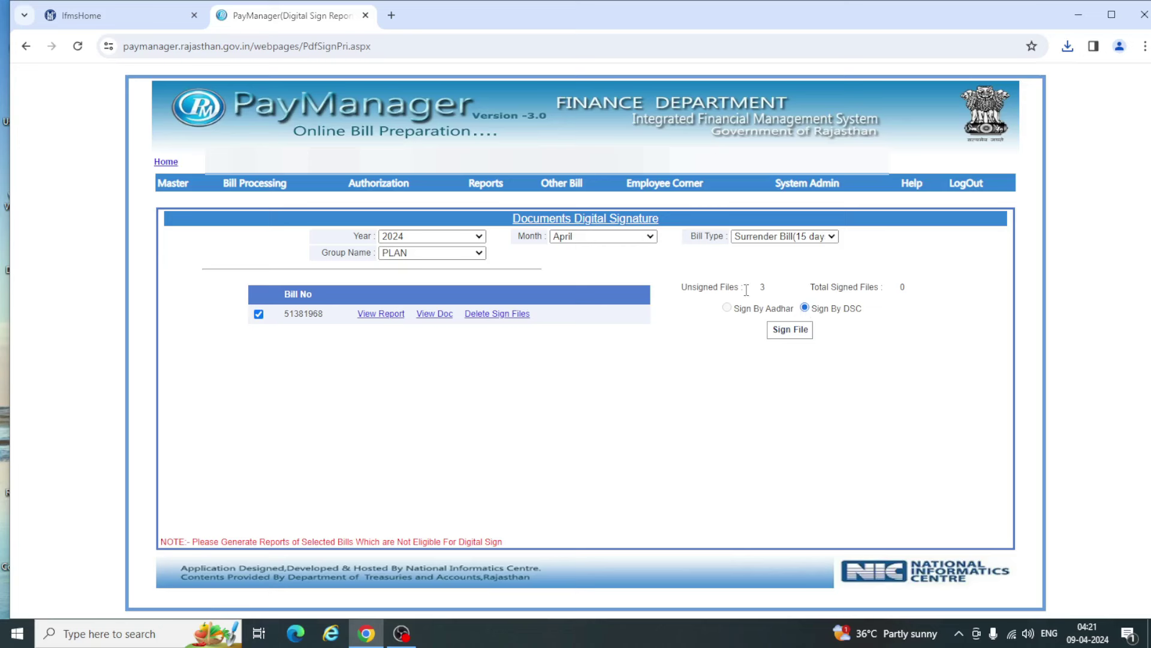
left_click_drag(761, 288, 932, 296)
left_click(921, 319)
Open the Bill Forward To Treasury page and select bill type Surrender Bill(15 days) for April 2024.
mouse_move(383, 184)
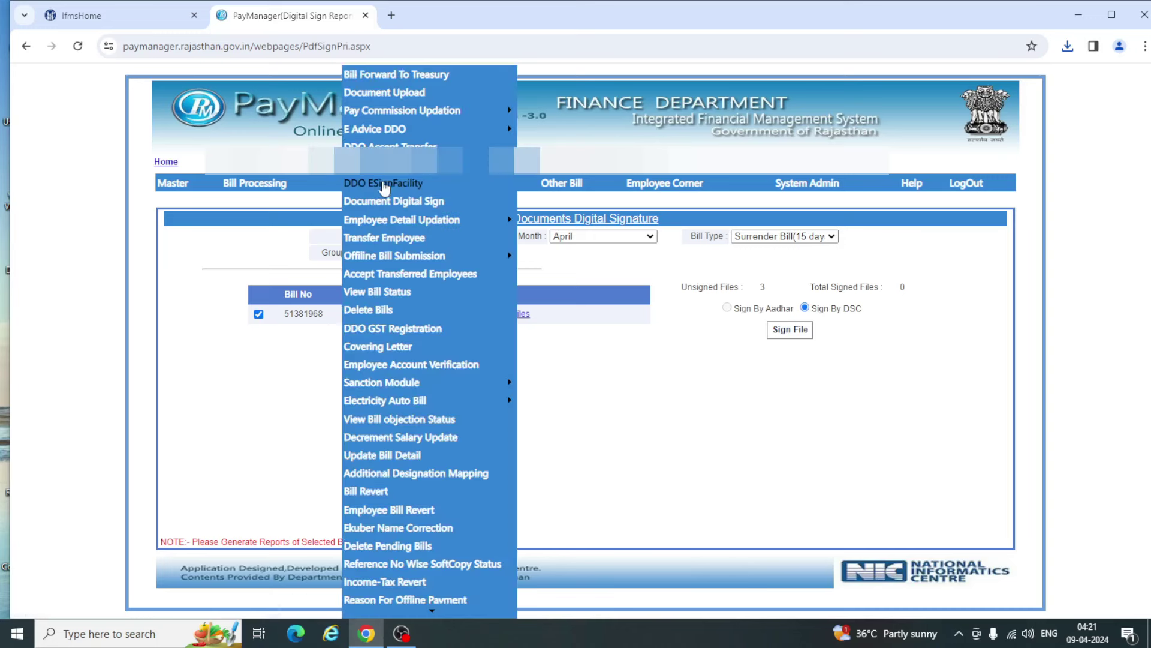
left_click(389, 74)
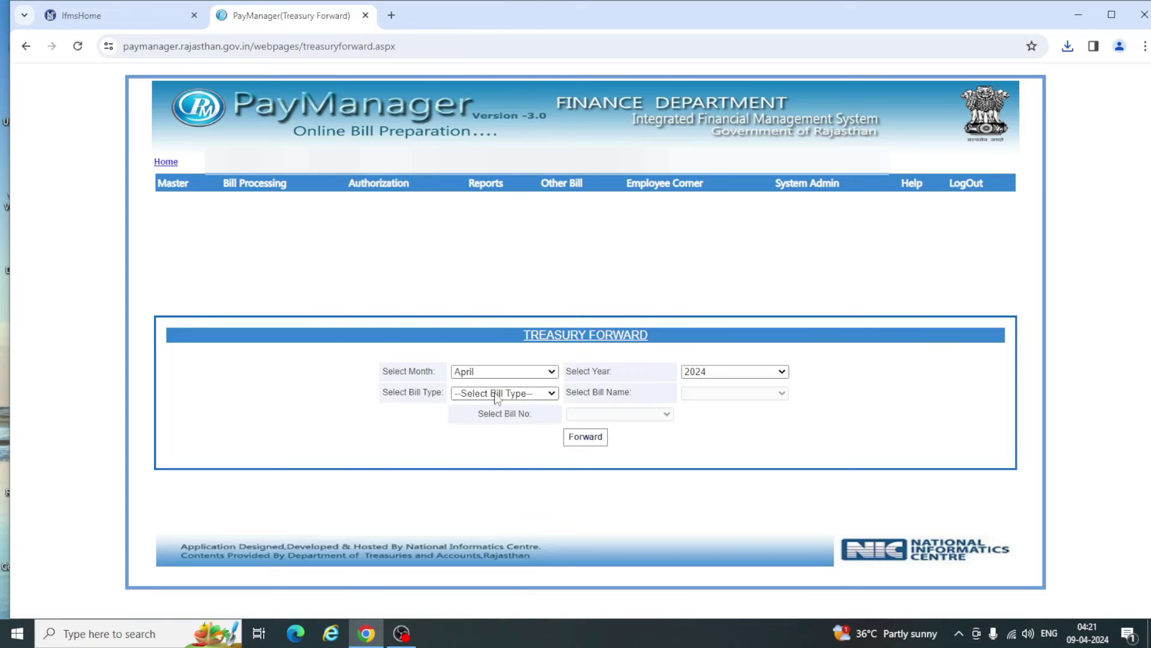
left_click(474, 393)
left_click(479, 429)
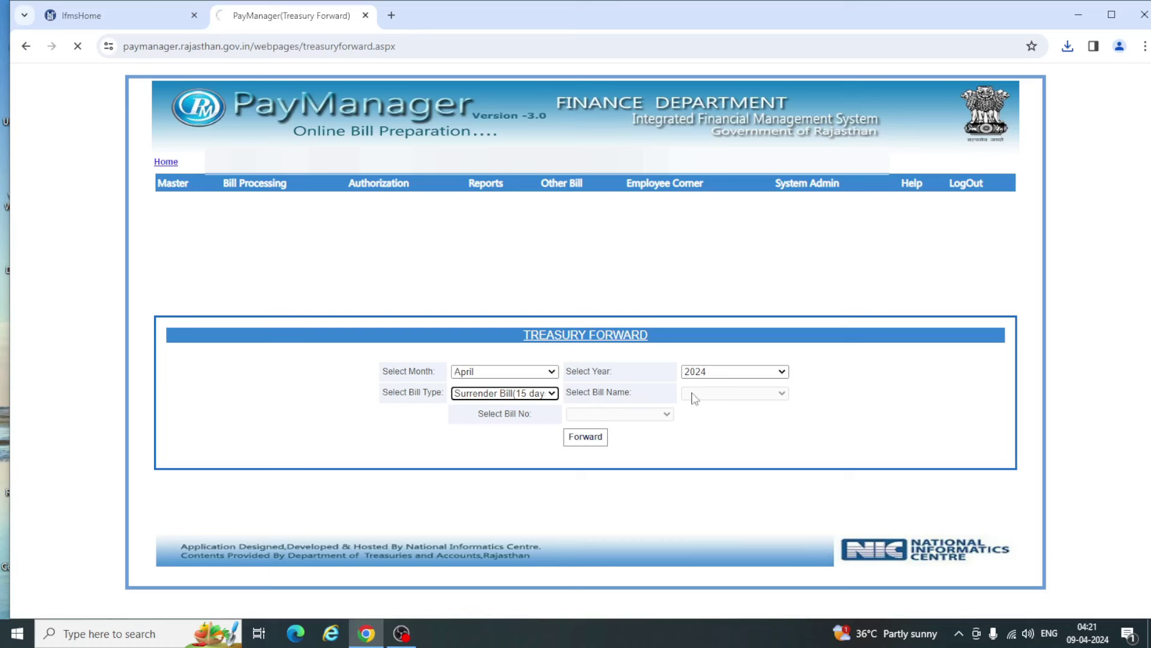